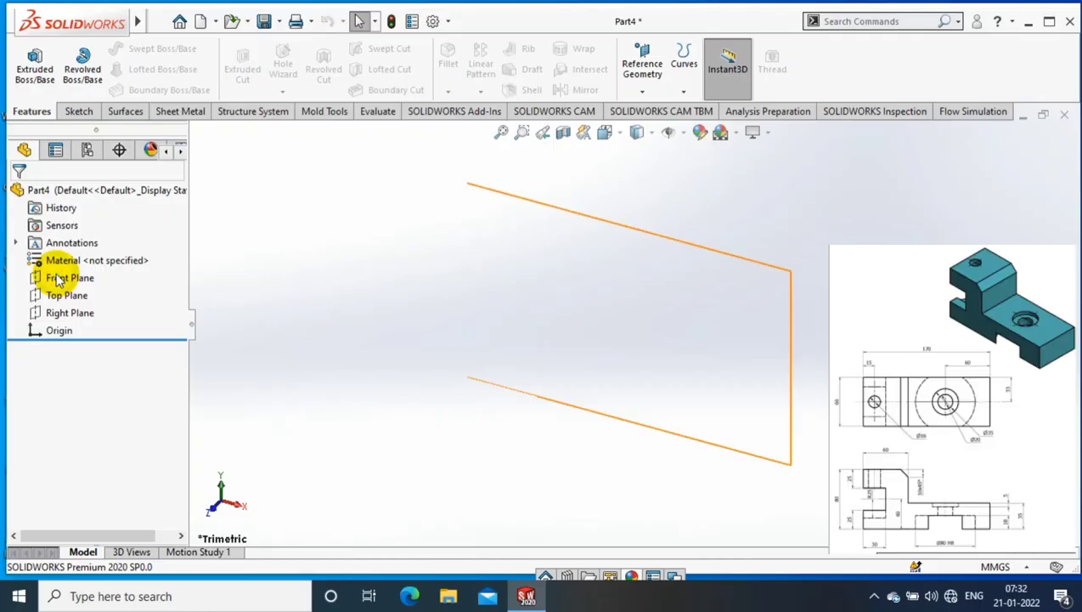
- Select the Front Plane and view it normal to the screen
{"action": "left_click", "coordinate": [58, 279]}
{"action": "left_click", "coordinate": [75, 111]}
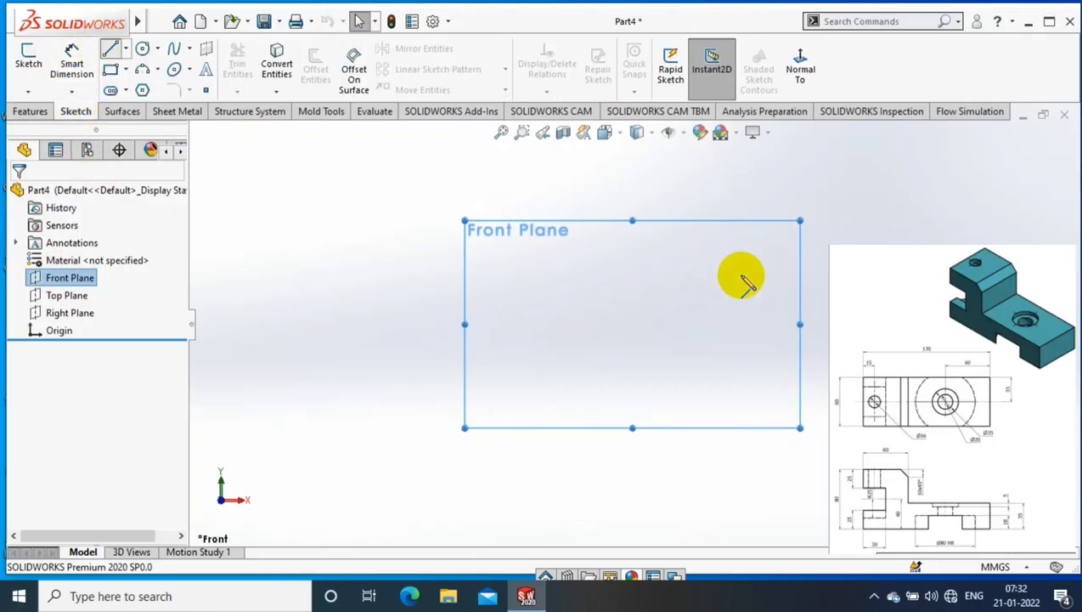
- Draw the outline's left side up from the origin, including the notch
{"action": "left_click", "coordinate": [584, 328]}
{"action": "left_click", "coordinate": [585, 281]}
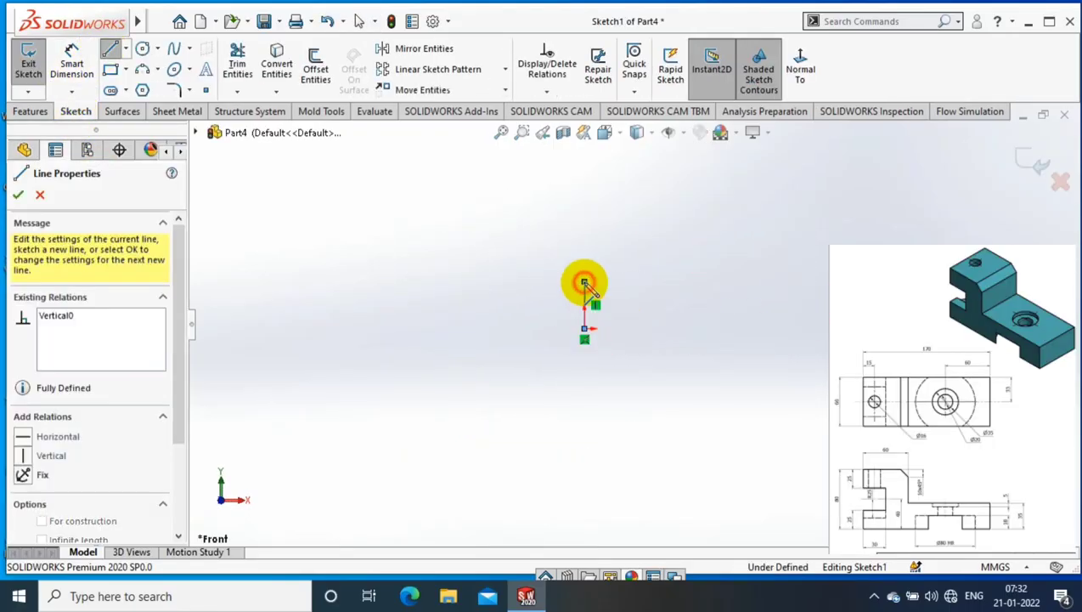
{"action": "left_click", "coordinate": [661, 281]}
{"action": "left_click", "coordinate": [661, 244]}
{"action": "left_click", "coordinate": [584, 244]}
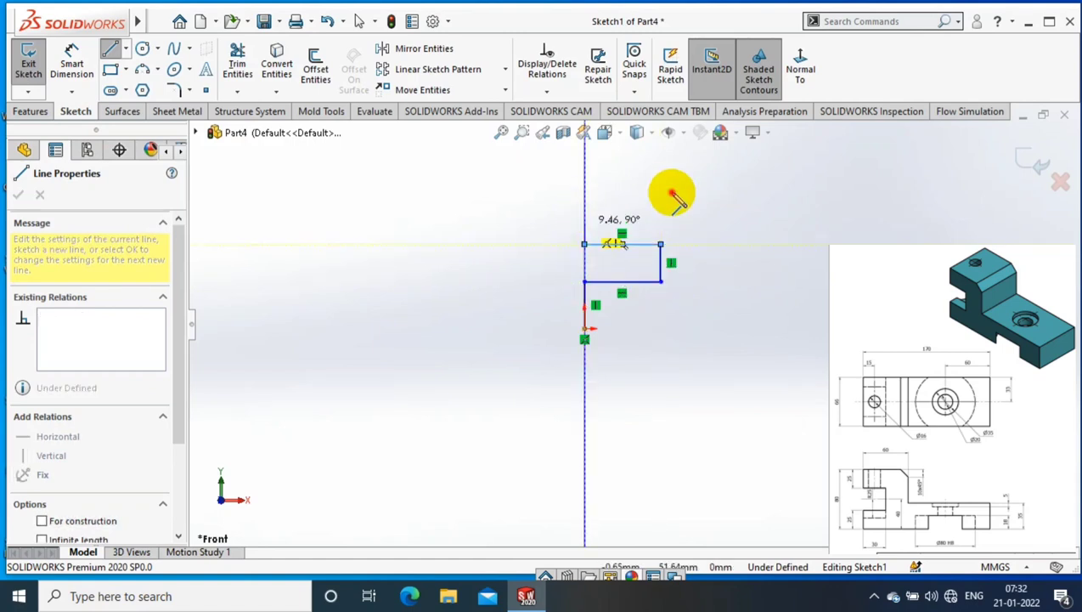
{"action": "left_click", "coordinate": [585, 190]}
- Draw the top edge, 45° corner chamfer, step and closing line back to the origin
{"action": "left_click", "coordinate": [698, 190]}
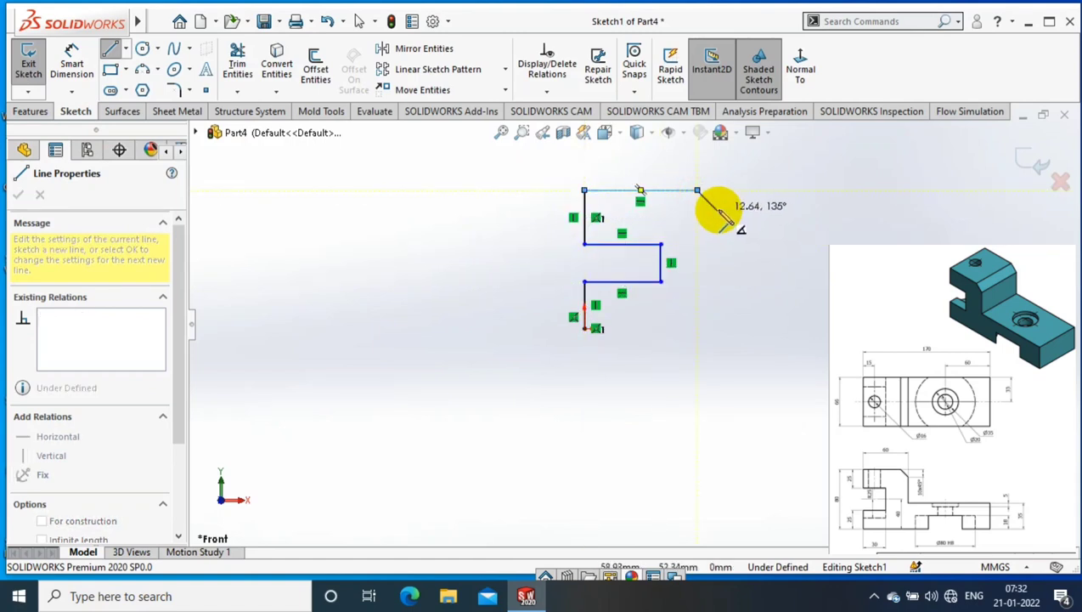
{"action": "left_click", "coordinate": [717, 210]}
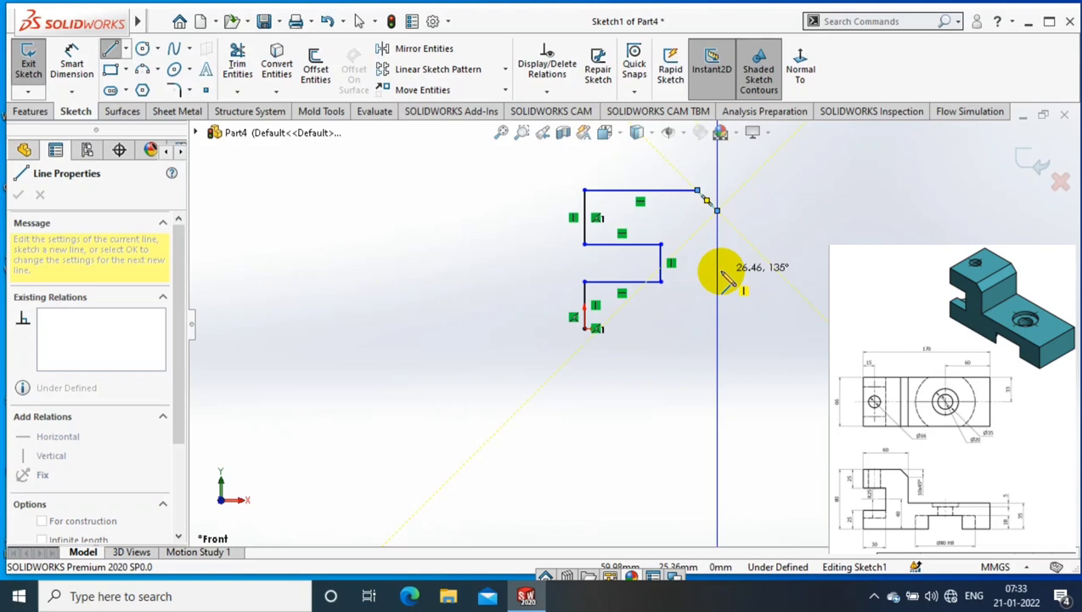
{"action": "left_click", "coordinate": [718, 270]}
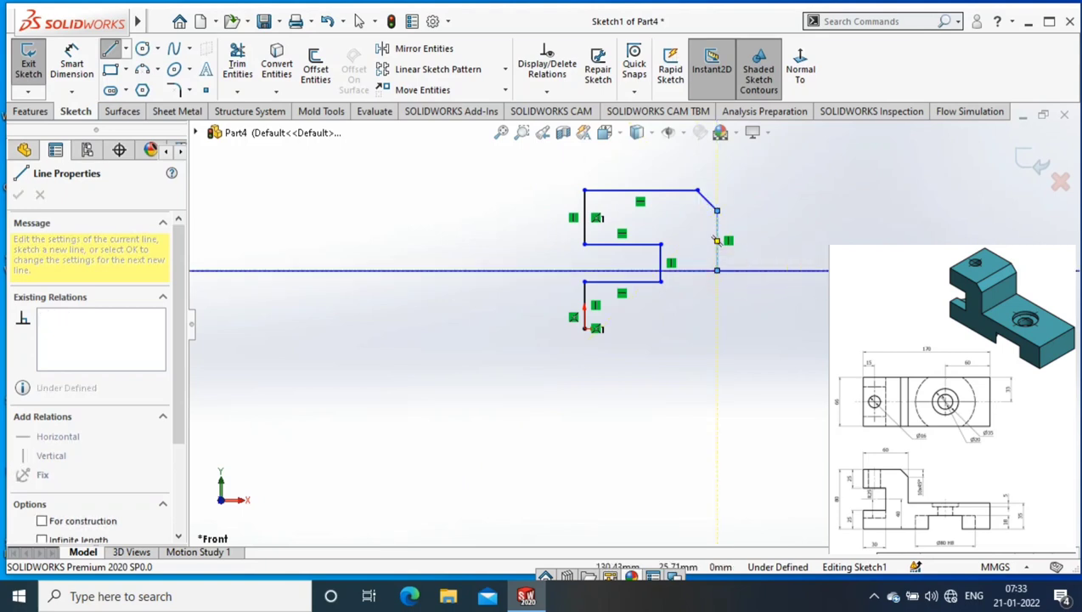
{"action": "left_click", "coordinate": [819, 270]}
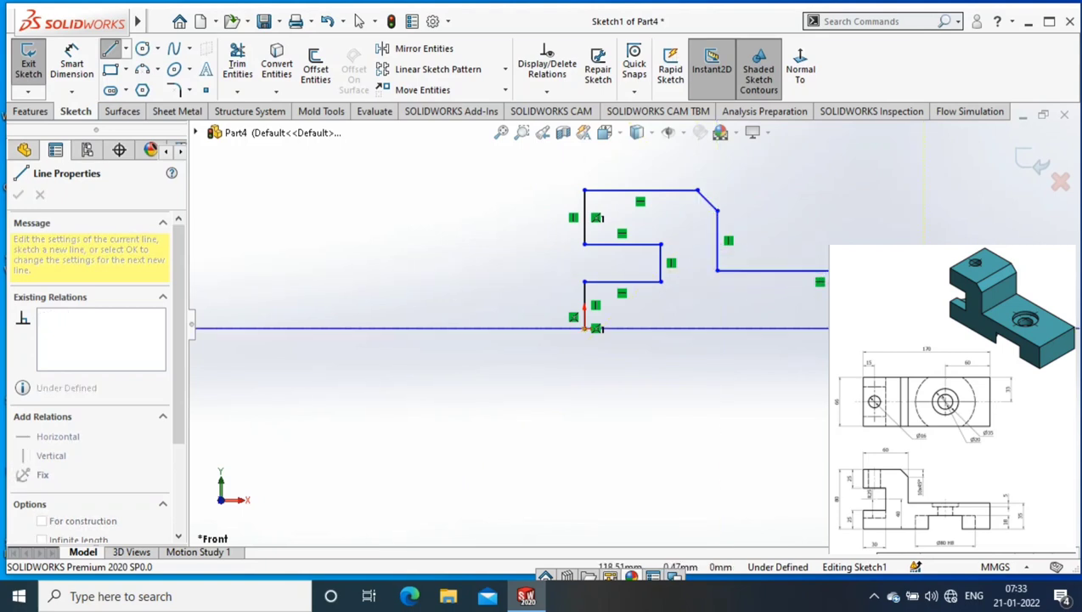
{"action": "left_click", "coordinate": [585, 328]}
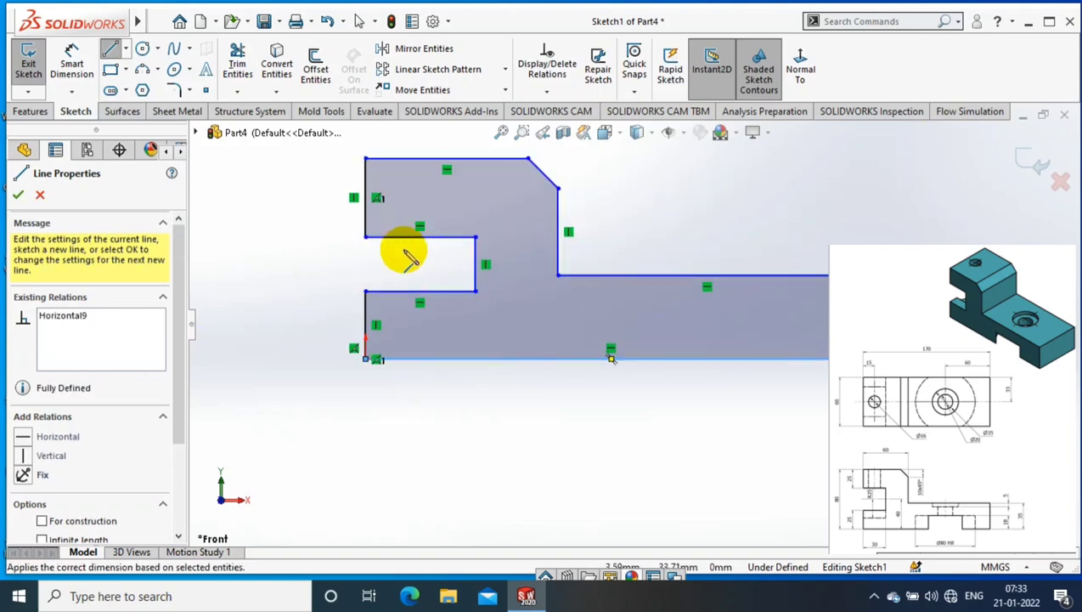
{"action": "left_click", "coordinate": [455, 362]}
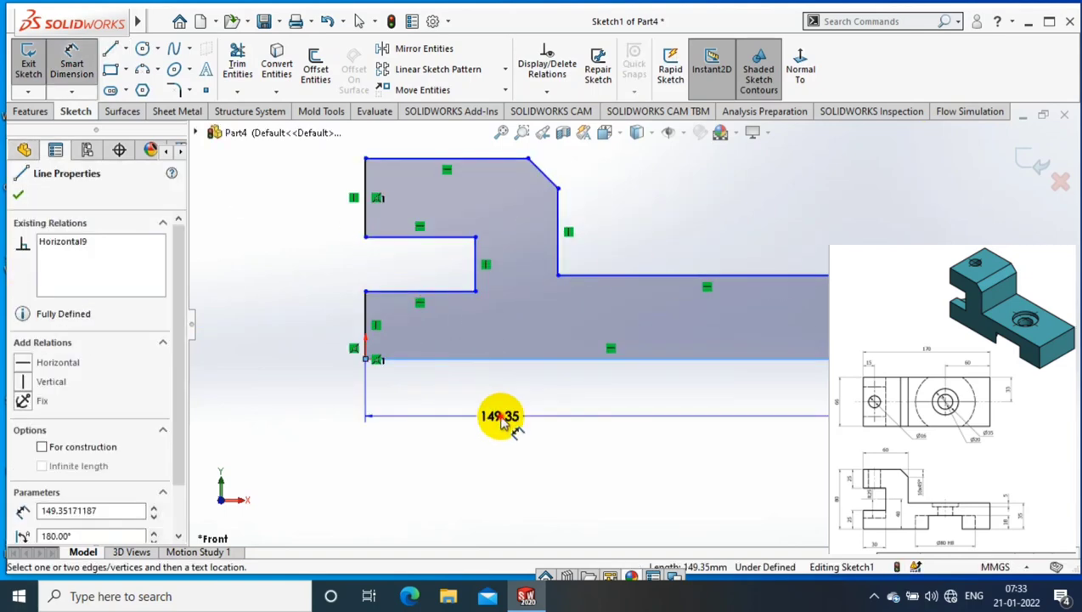
- Dimension the bottom edge of the profile to 170 mm
{"action": "left_click", "coordinate": [501, 415]}
{"action": "type", "text": "10"}
{"action": "key", "text": "Return"}
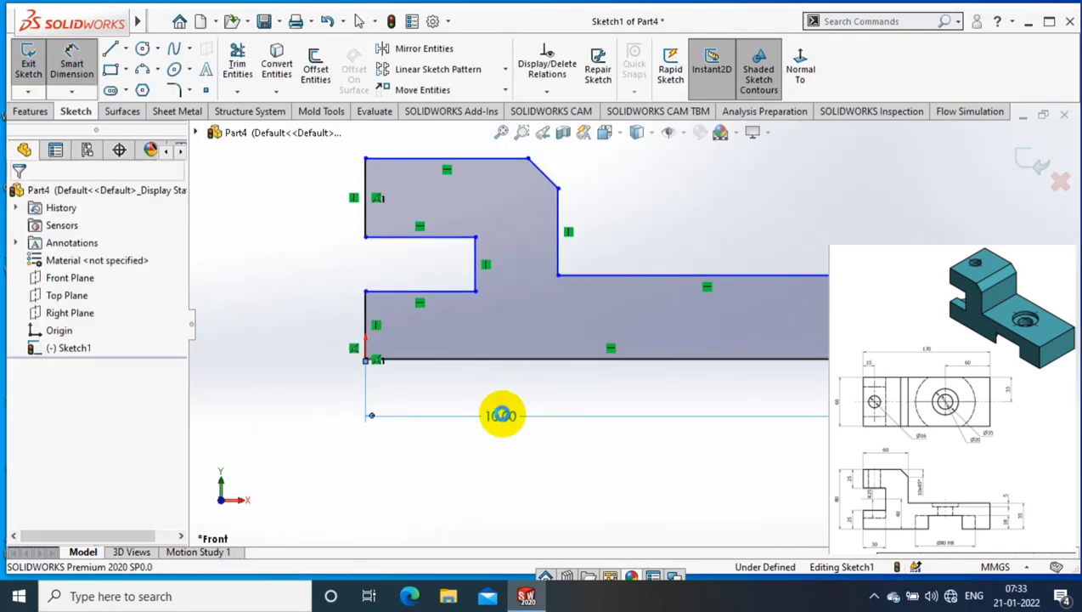
{"action": "left_click", "coordinate": [502, 415]}
{"action": "double_click", "coordinate": [502, 415]}
{"action": "type", "text": "170"}
{"action": "key", "text": "Return"}
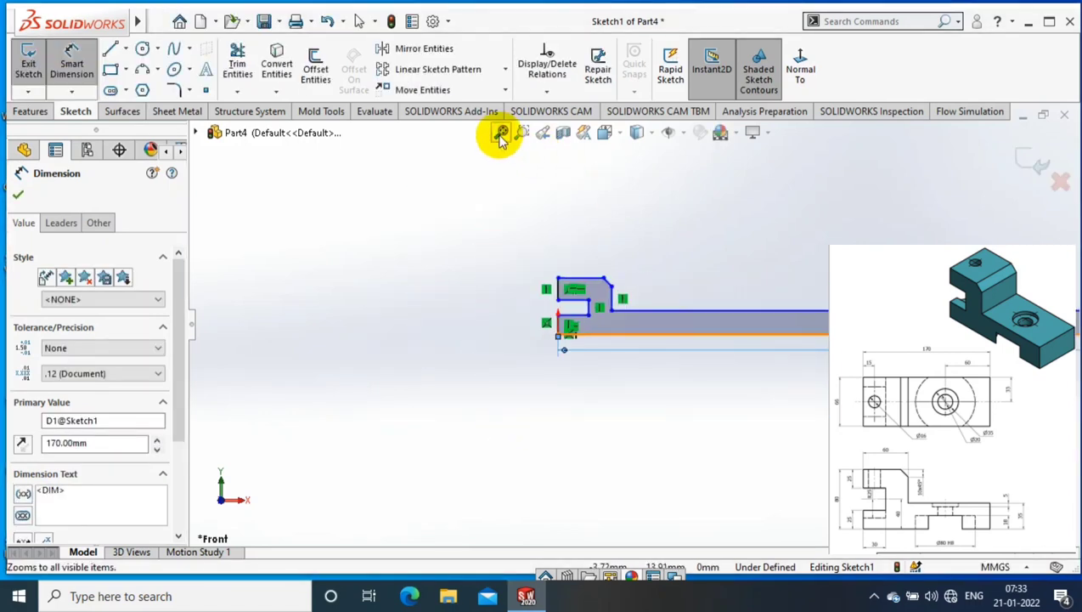
- Dimension the left edge height to 80 mm
{"action": "left_click", "coordinate": [500, 137]}
{"action": "scroll", "coordinate": [519, 337], "scroll_direction": "down", "scroll_amount": 3}
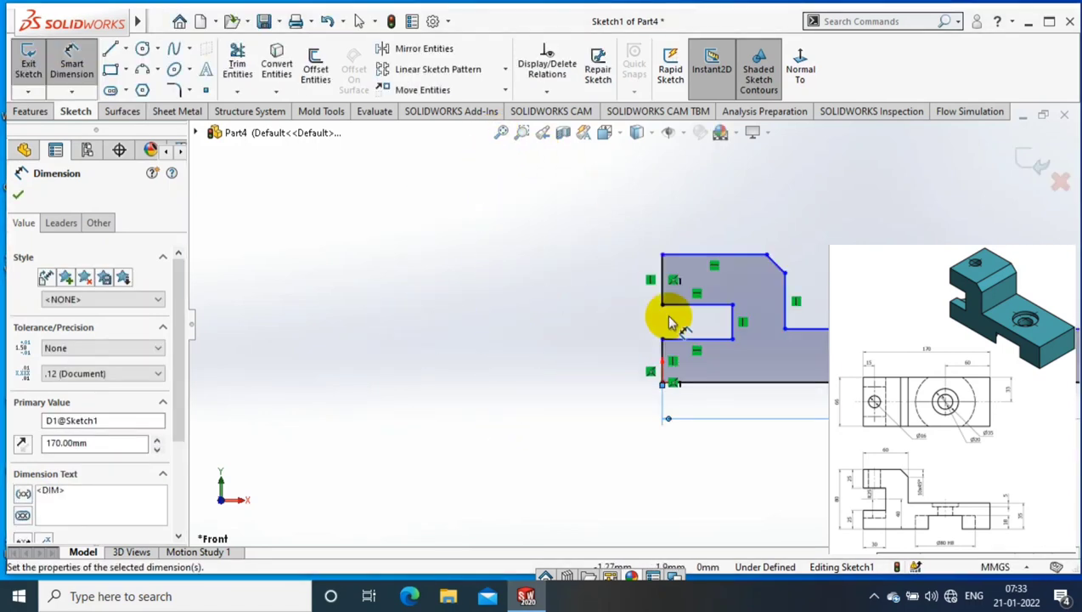
{"action": "scroll", "coordinate": [672, 313], "scroll_direction": "down", "scroll_amount": 3}
{"action": "scroll", "coordinate": [679, 340], "scroll_direction": "up", "scroll_amount": 2}
{"action": "left_click", "coordinate": [558, 425]}
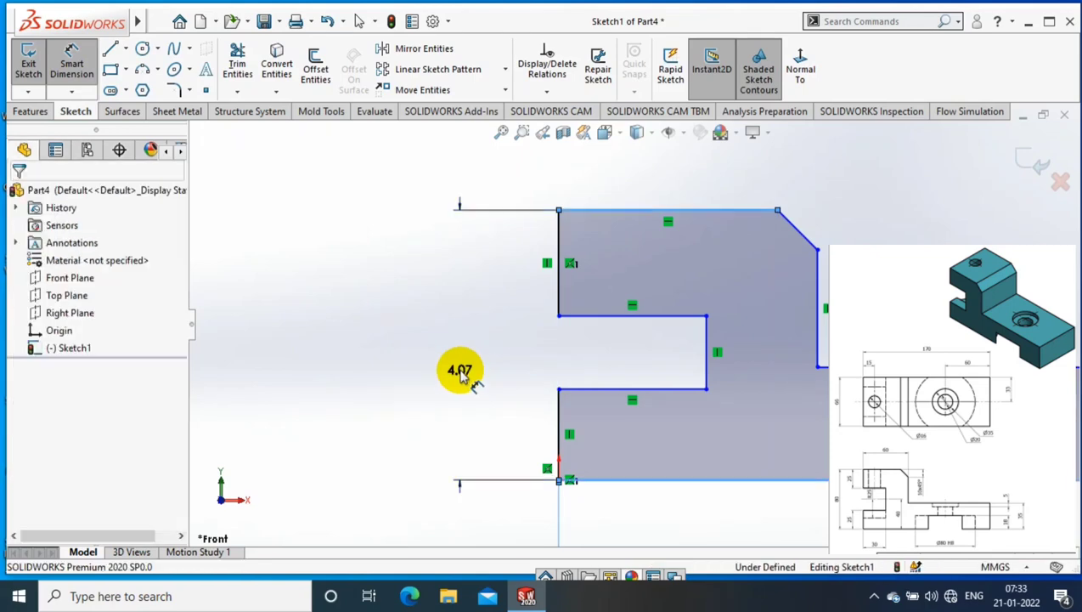
{"action": "left_click", "coordinate": [458, 369]}
{"action": "type", "text": "80"}
{"action": "key", "text": "Return"}
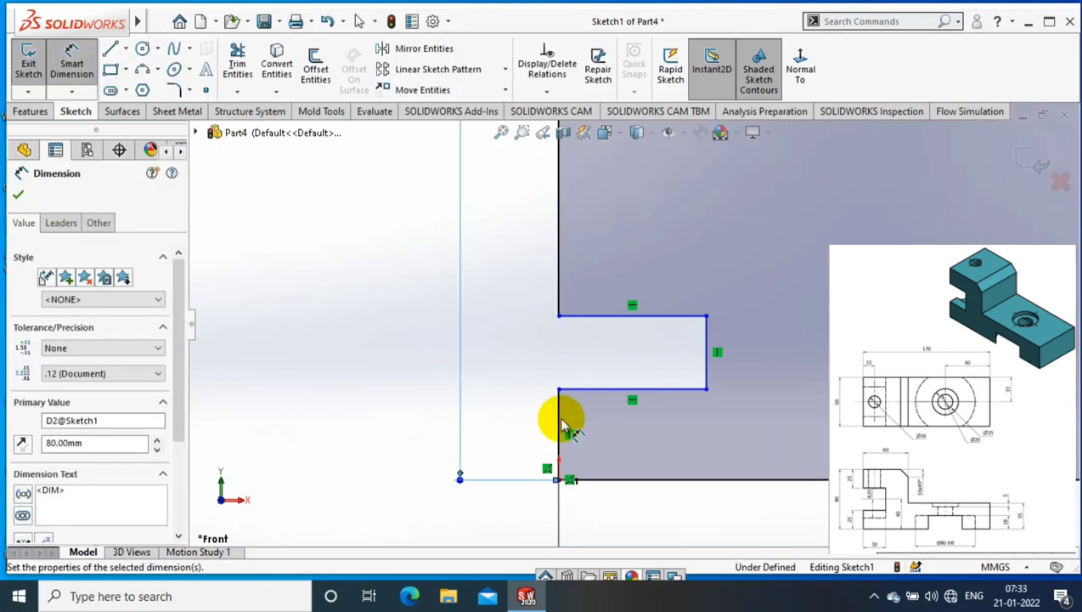
- Dimension the short edge below the notch to 25 mm and the overall height to 80 mm
{"action": "left_click", "coordinate": [579, 399]}
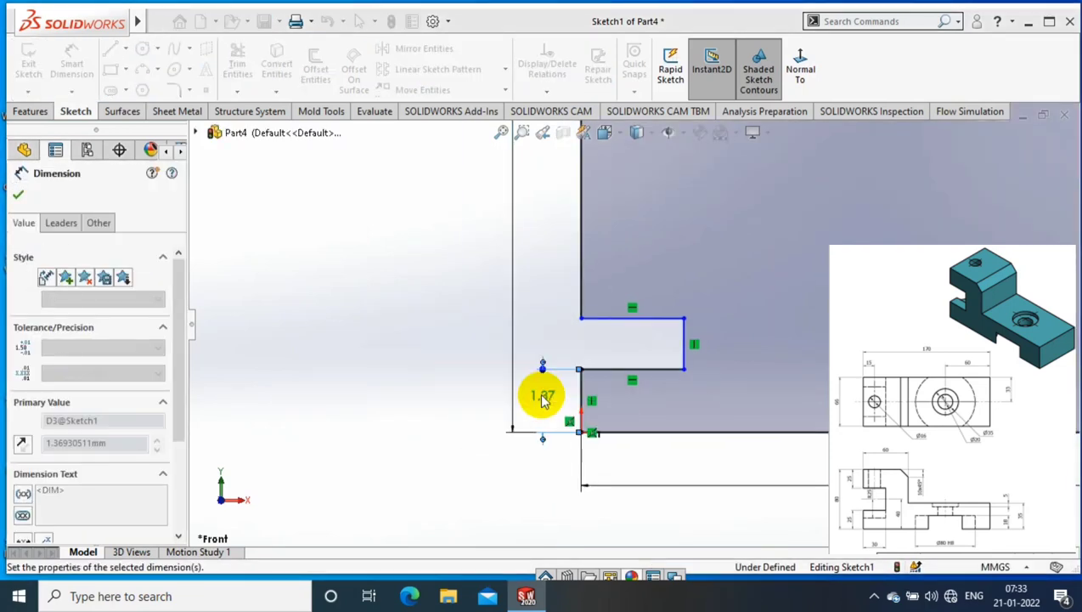
{"action": "left_click", "coordinate": [544, 399]}
{"action": "type", "text": "25"}
{"action": "key", "text": "Return"}
{"action": "left_click", "coordinate": [705, 341]}
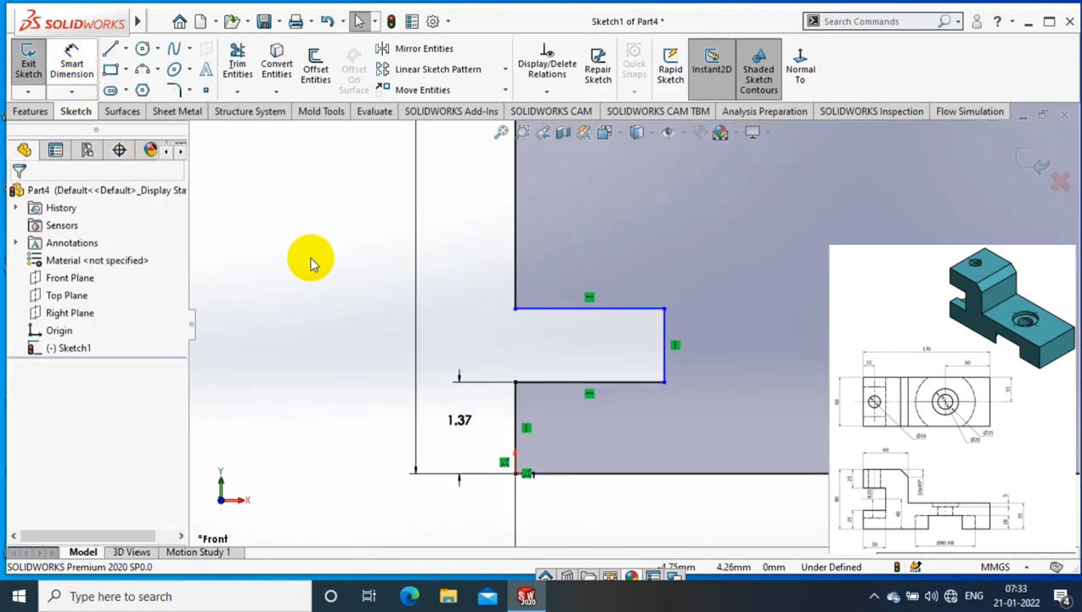
{"action": "left_click", "coordinate": [412, 371]}
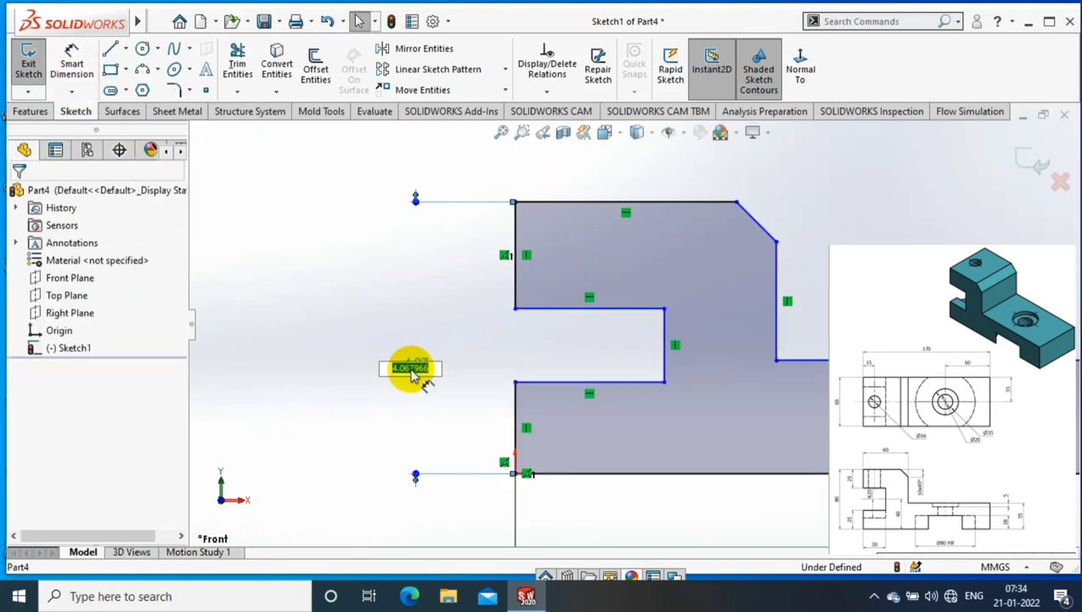
{"action": "left_click", "coordinate": [425, 364]}
{"action": "type", "text": "80"}
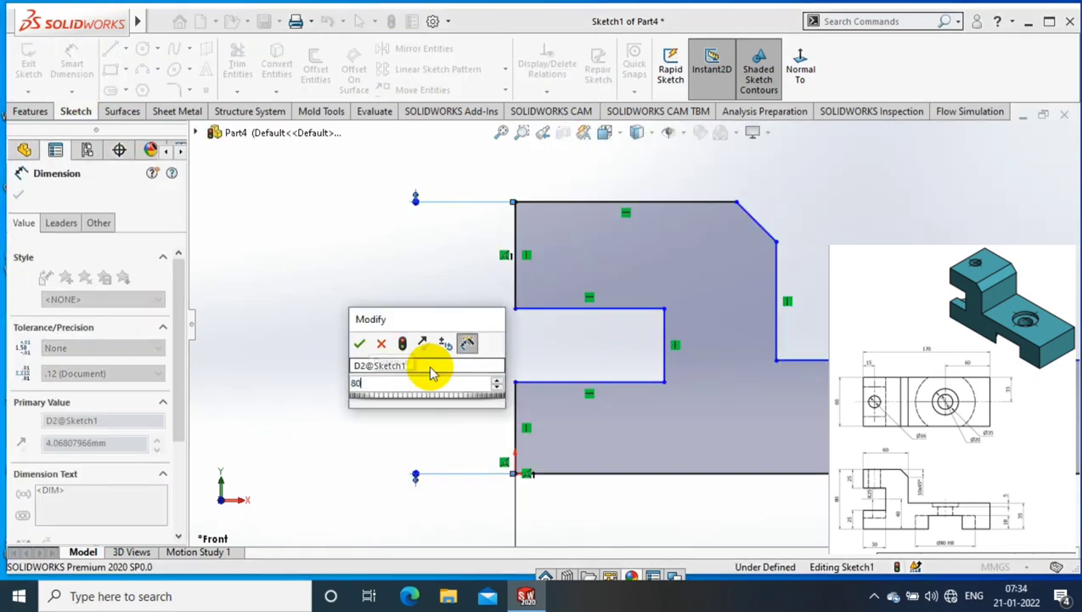
{"action": "key", "text": "Return"}
- Dimension the notch's right edge to 15 mm and the lower leg to 25 mm
{"action": "left_click", "coordinate": [661, 329]}
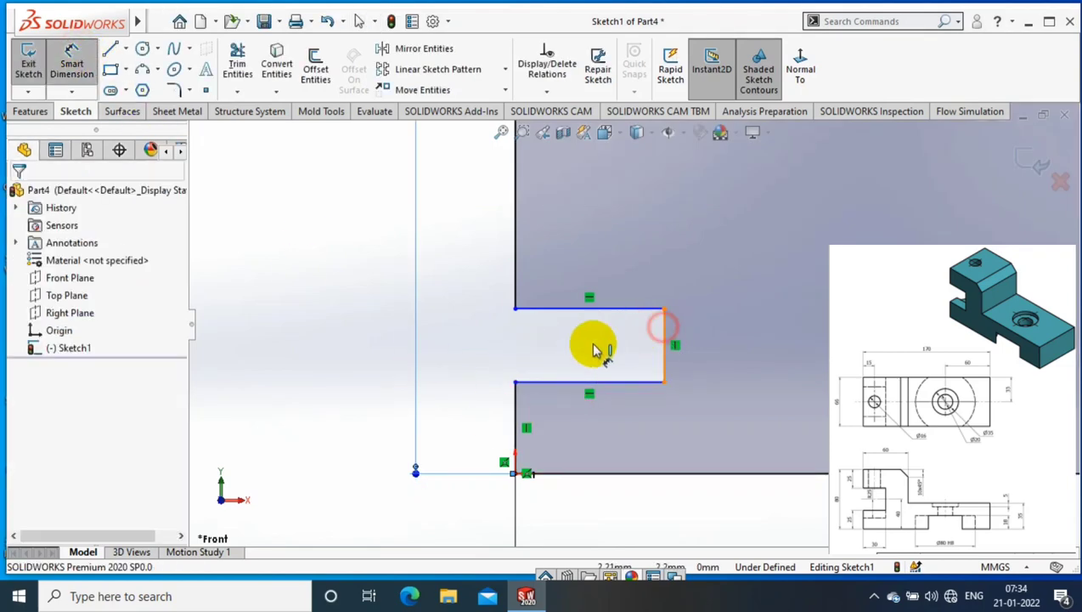
{"action": "left_click", "coordinate": [576, 344]}
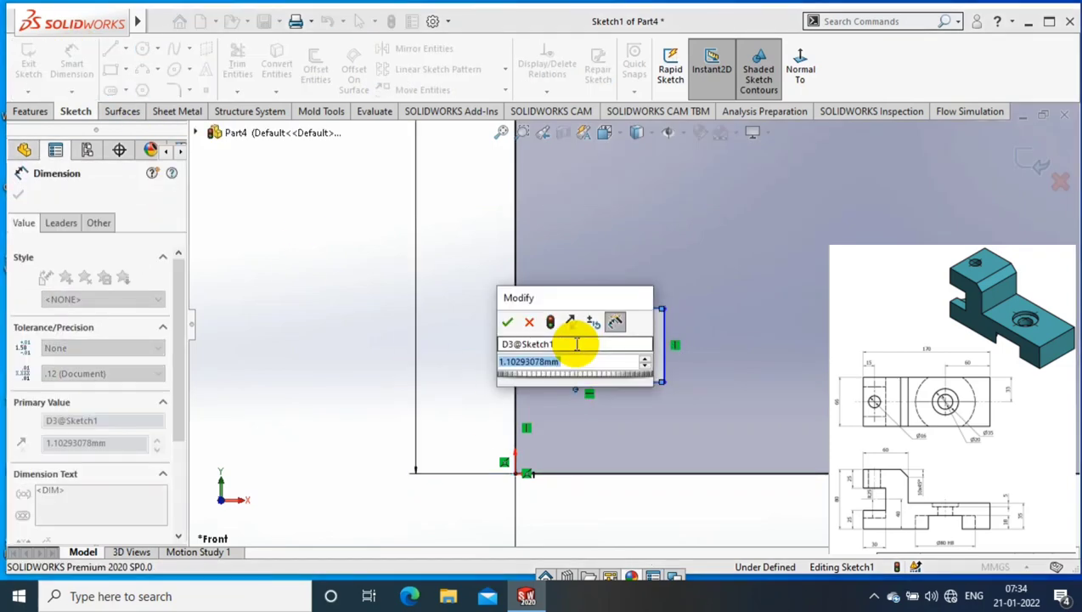
{"action": "type", "text": "15"}
{"action": "key", "text": "Return"}
{"action": "left_click", "coordinate": [520, 425]}
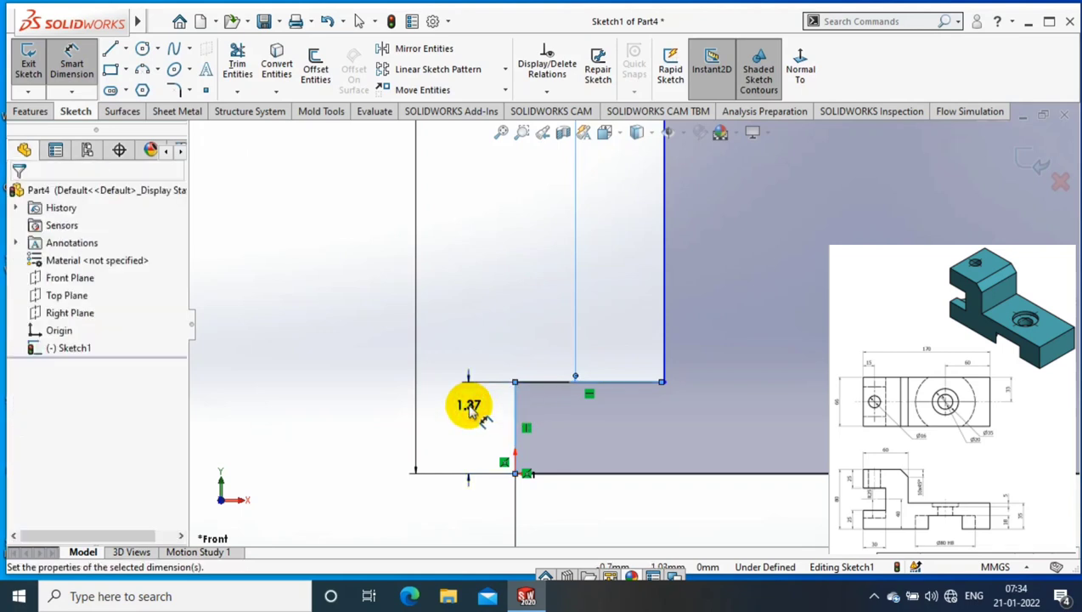
{"action": "left_click", "coordinate": [467, 402]}
{"action": "type", "text": "225"}
{"action": "key", "text": "Return"}
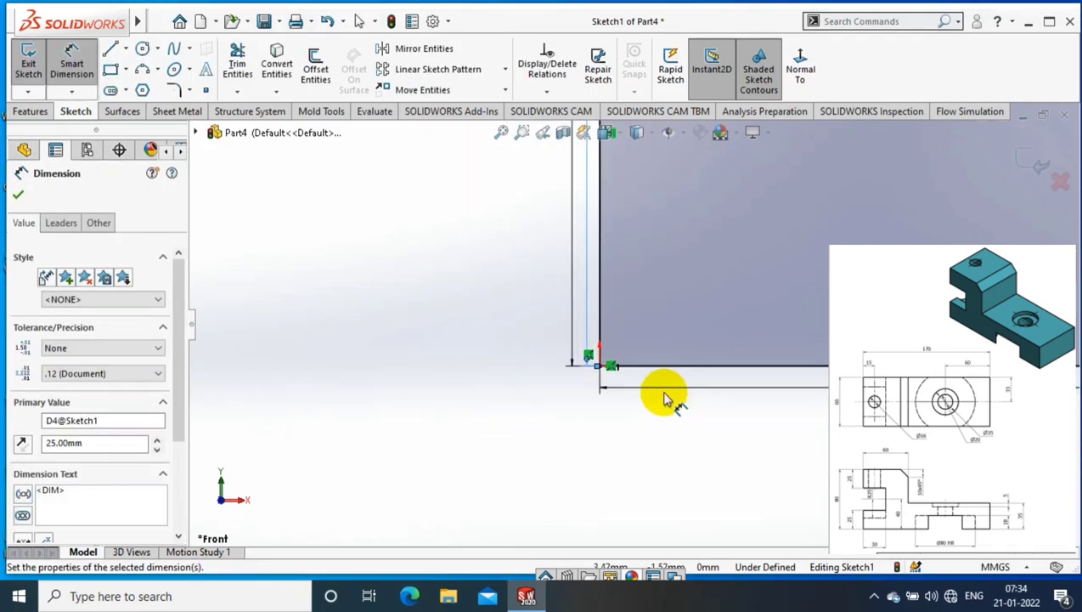
- Dimension the top segment of the profile to 60 mm
{"action": "left_click", "coordinate": [520, 134]}
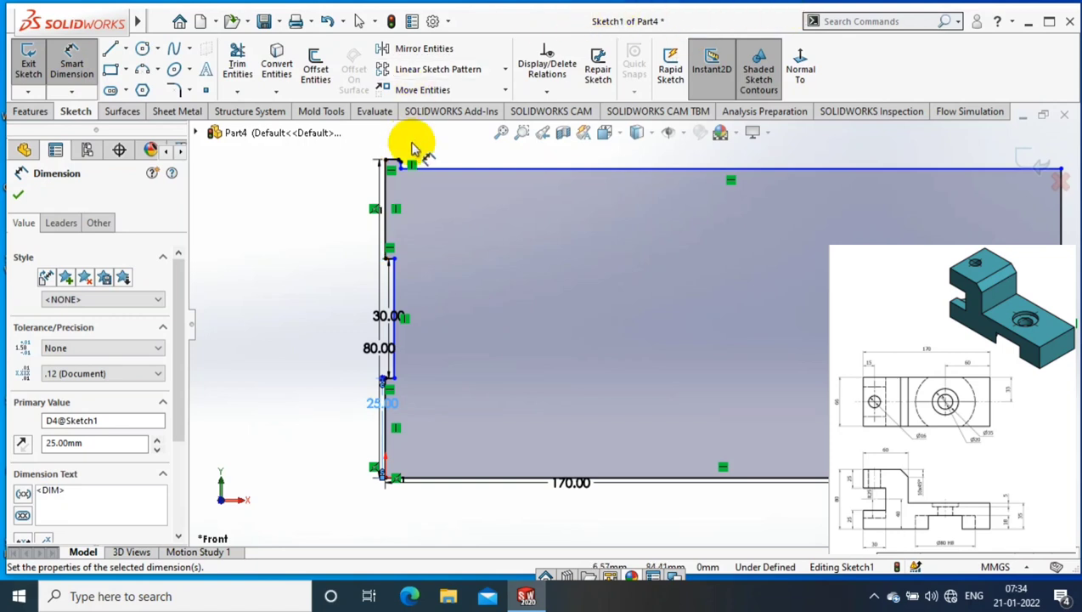
{"action": "scroll", "coordinate": [535, 225], "scroll_direction": "down", "scroll_amount": 1}
{"action": "scroll", "coordinate": [535, 225], "scroll_direction": "down", "scroll_amount": 1}
{"action": "scroll", "coordinate": [443, 216], "scroll_direction": "down", "scroll_amount": 1}
{"action": "scroll", "coordinate": [445, 222], "scroll_direction": "down", "scroll_amount": 1}
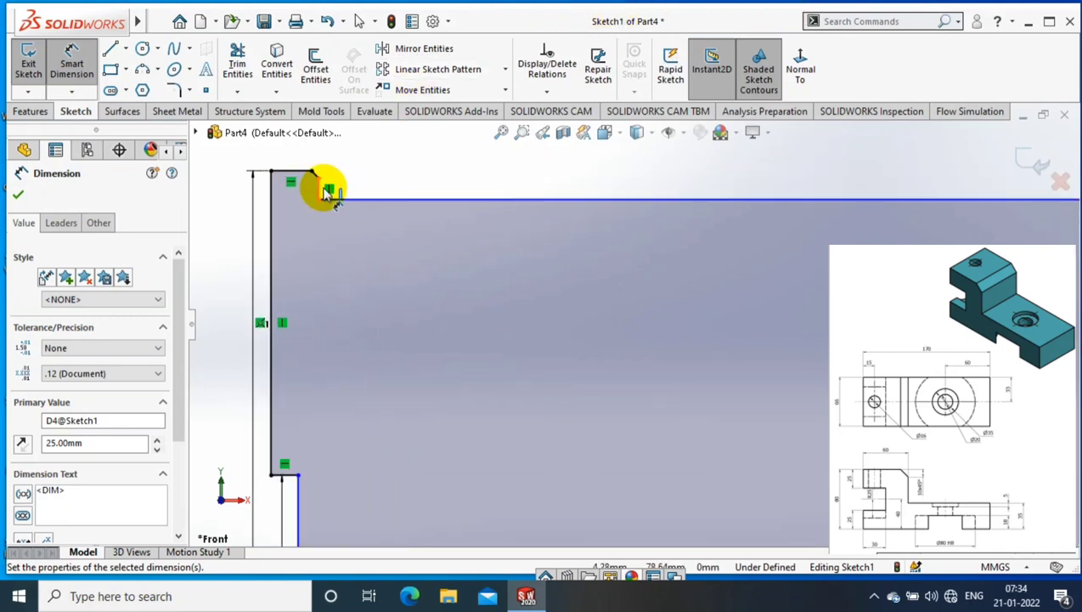
{"action": "left_click", "coordinate": [272, 190]}
{"action": "left_click", "coordinate": [282, 160]}
{"action": "type", "text": "0"}
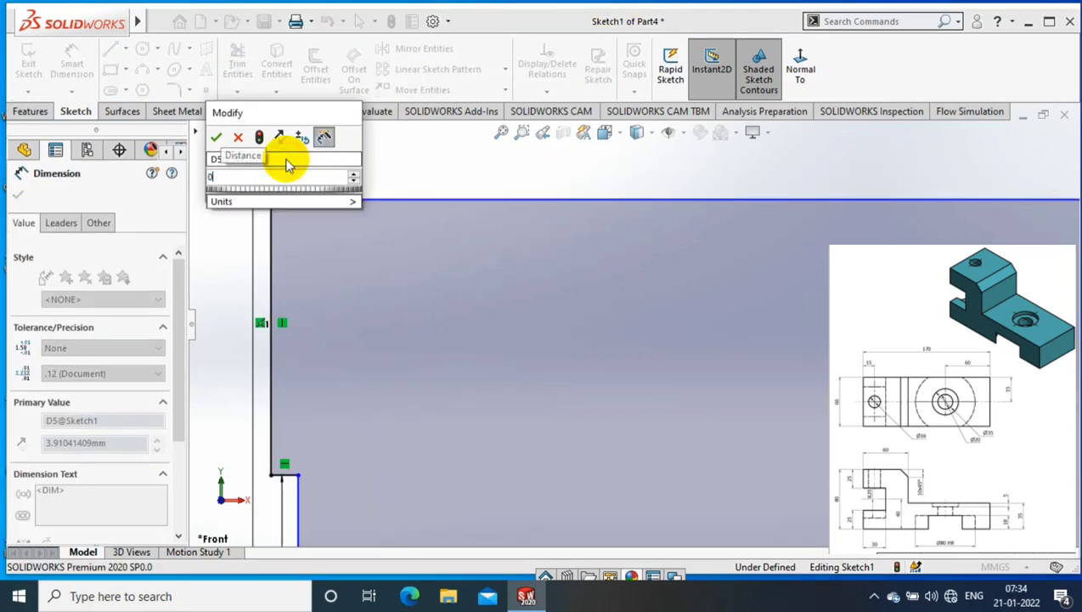
{"action": "key", "text": "Return"}
{"action": "key", "text": "Escape"}
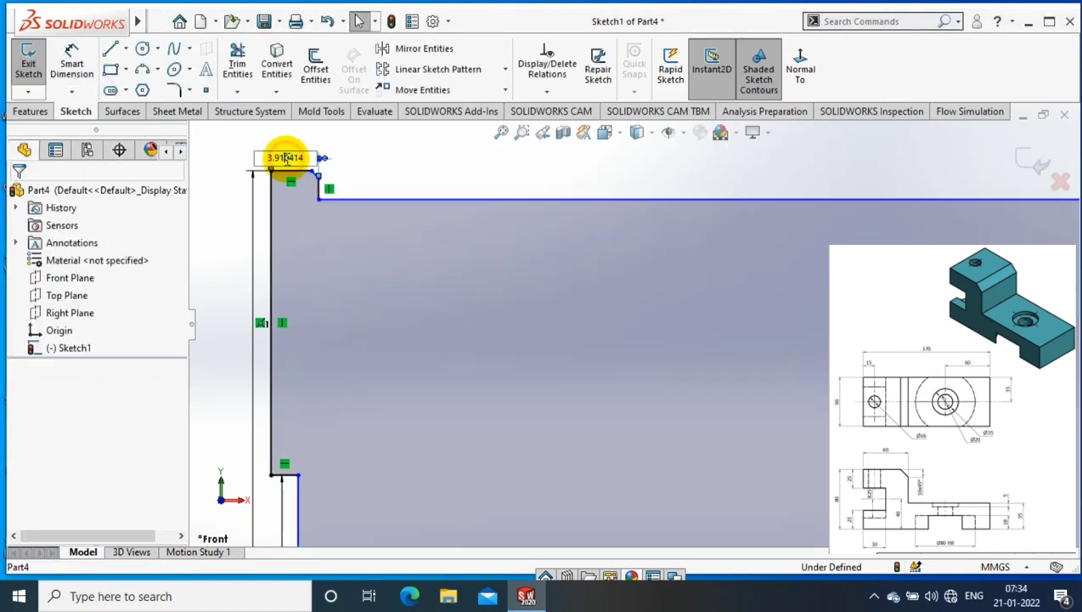
{"action": "double_click", "coordinate": [285, 159]}
{"action": "type", "text": "60"}
{"action": "key", "text": "Return"}
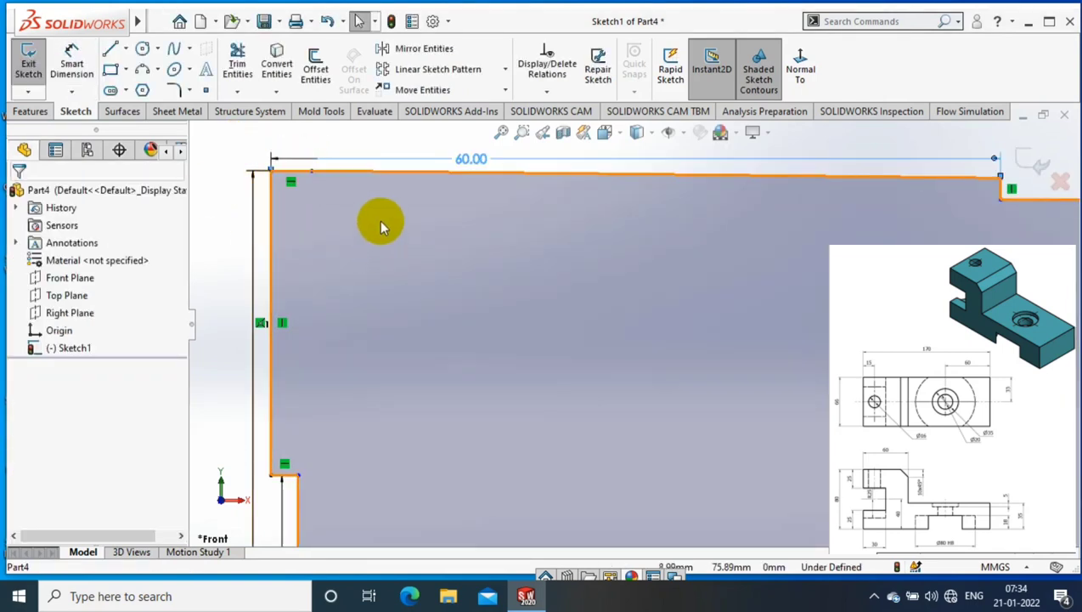
- Dimension the notch width to 30 mm
{"action": "scroll", "coordinate": [540, 243], "scroll_direction": "up", "scroll_amount": 2}
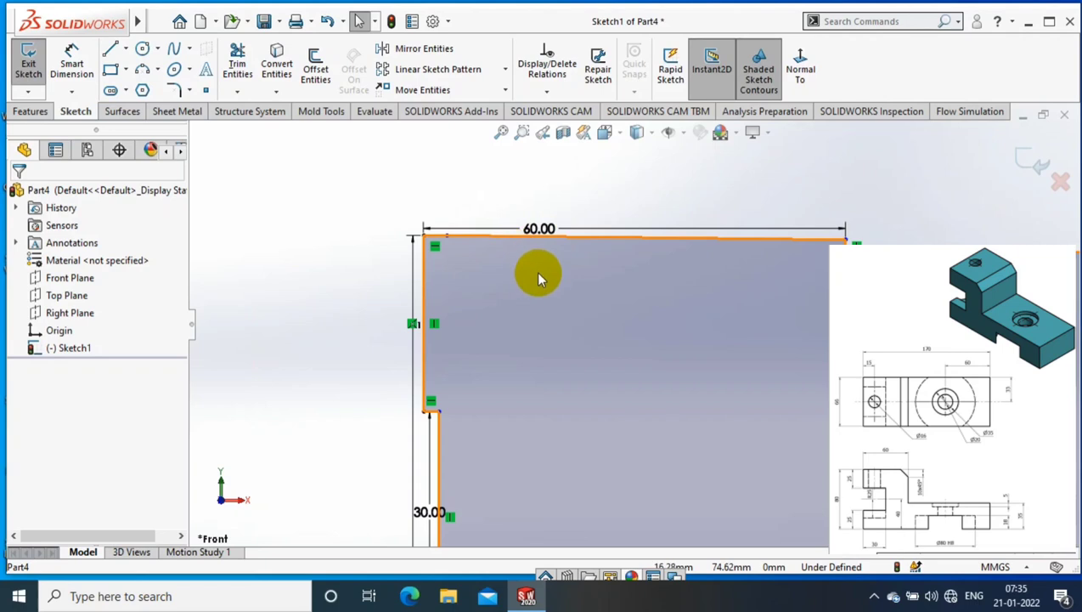
{"action": "scroll", "coordinate": [459, 338], "scroll_direction": "up", "scroll_amount": 3}
{"action": "scroll", "coordinate": [712, 355], "scroll_direction": "down", "scroll_amount": 4}
{"action": "scroll", "coordinate": [711, 356], "scroll_direction": "down", "scroll_amount": 3}
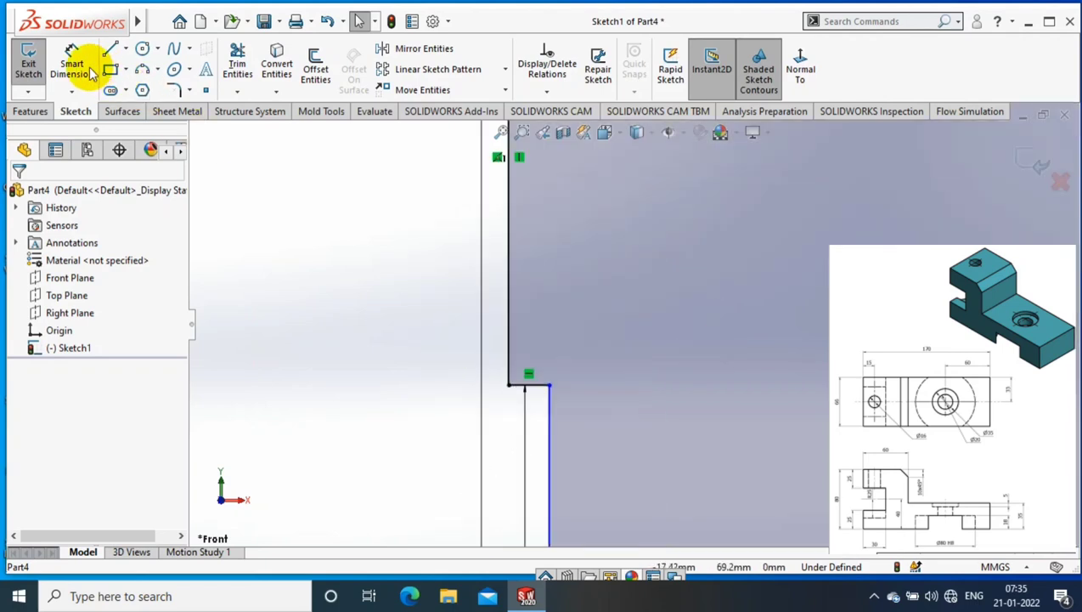
{"action": "left_click", "coordinate": [72, 64]}
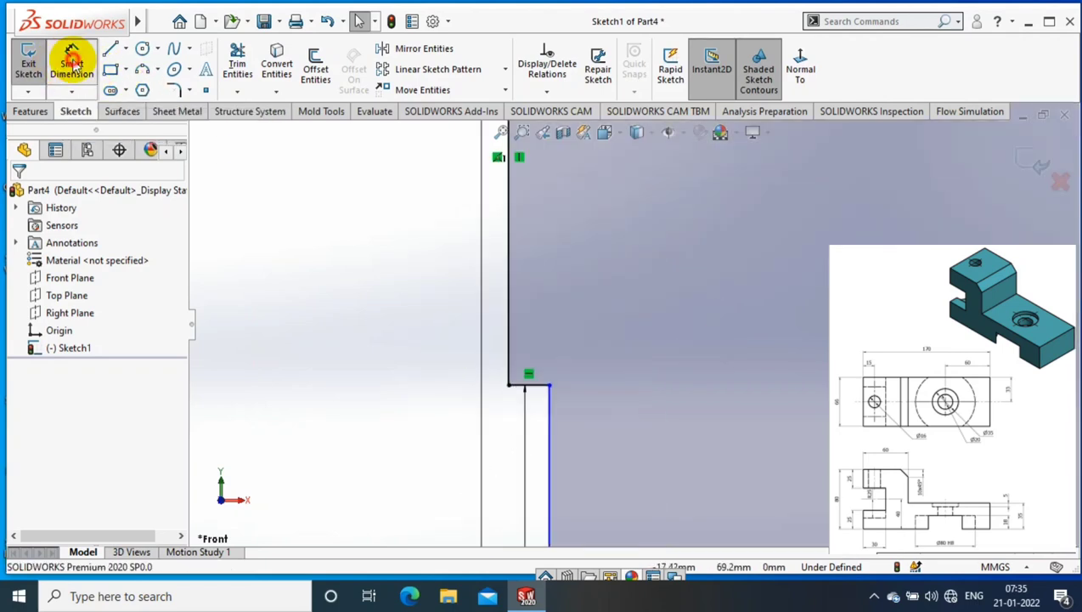
{"action": "left_click", "coordinate": [507, 330]}
{"action": "left_click", "coordinate": [547, 430]}
{"action": "left_click", "coordinate": [536, 316]}
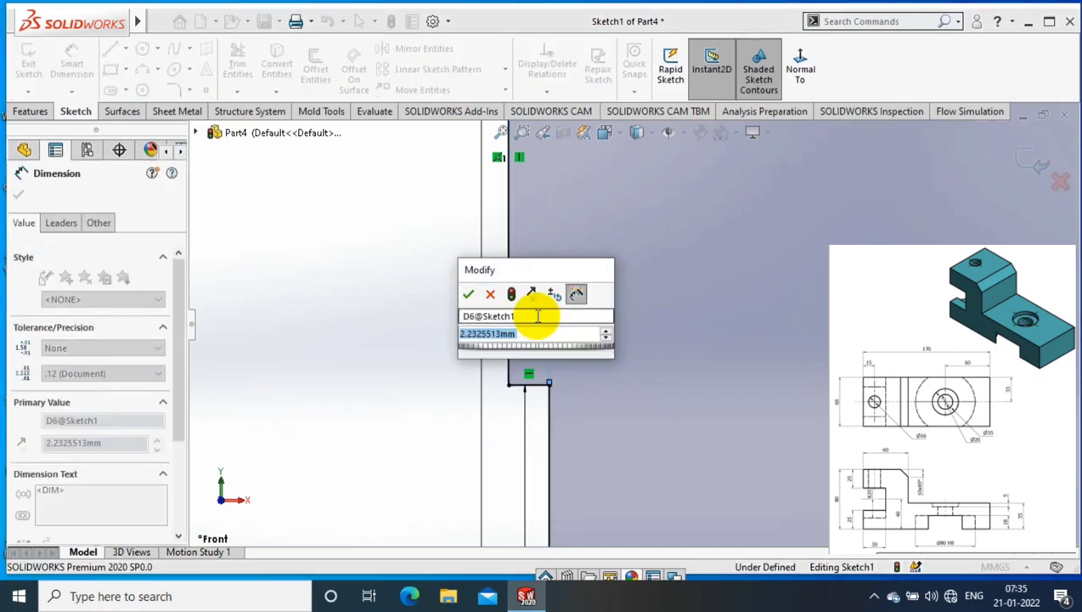
{"action": "key", "text": "Return"}
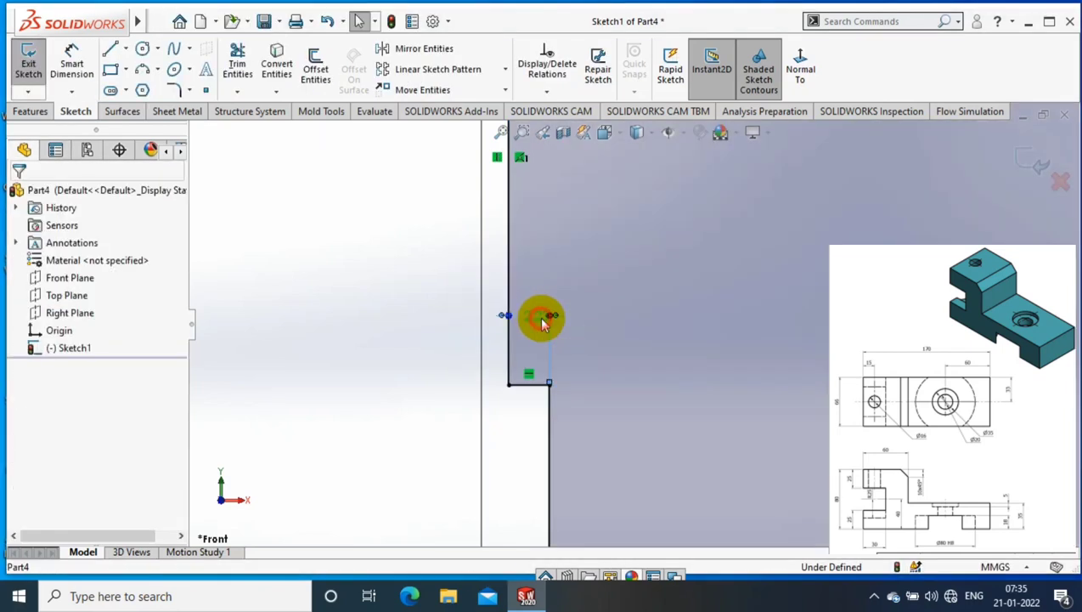
{"action": "left_click", "coordinate": [544, 321]}
{"action": "key", "text": "f"}
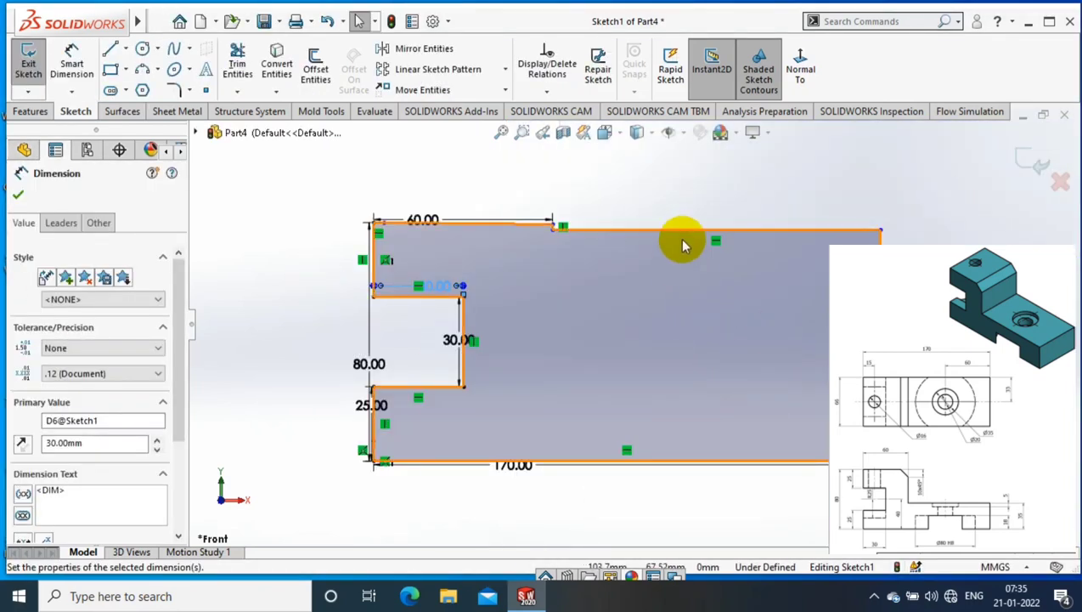
{"action": "key", "text": "Escape"}
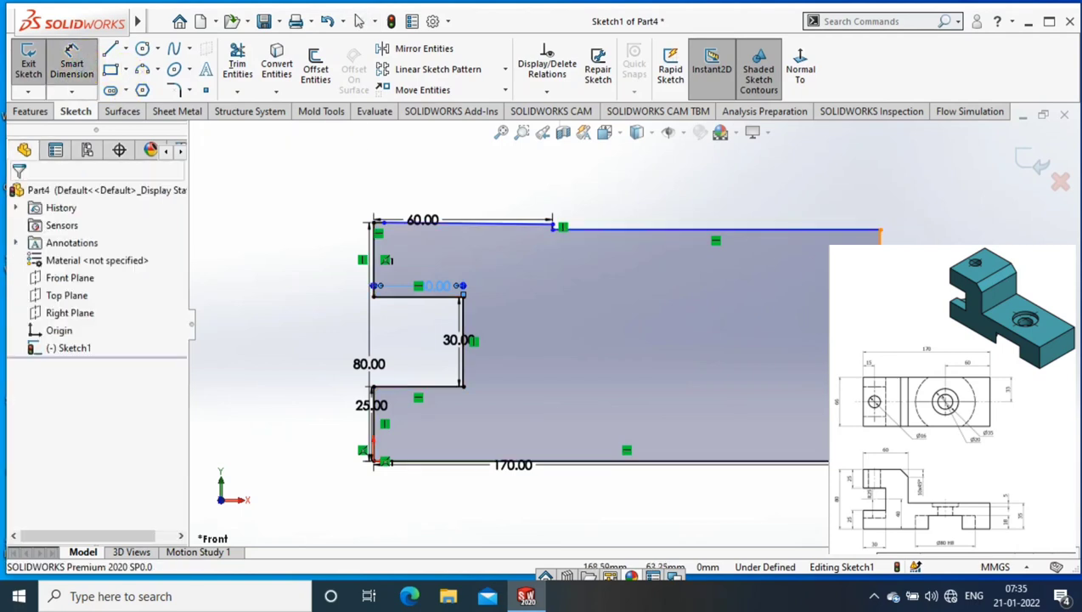
- Dimension the right end of the base to 35 mm high
{"action": "left_click", "coordinate": [782, 340]}
{"action": "left_click", "coordinate": [736, 343]}
{"action": "key", "text": "Return"}
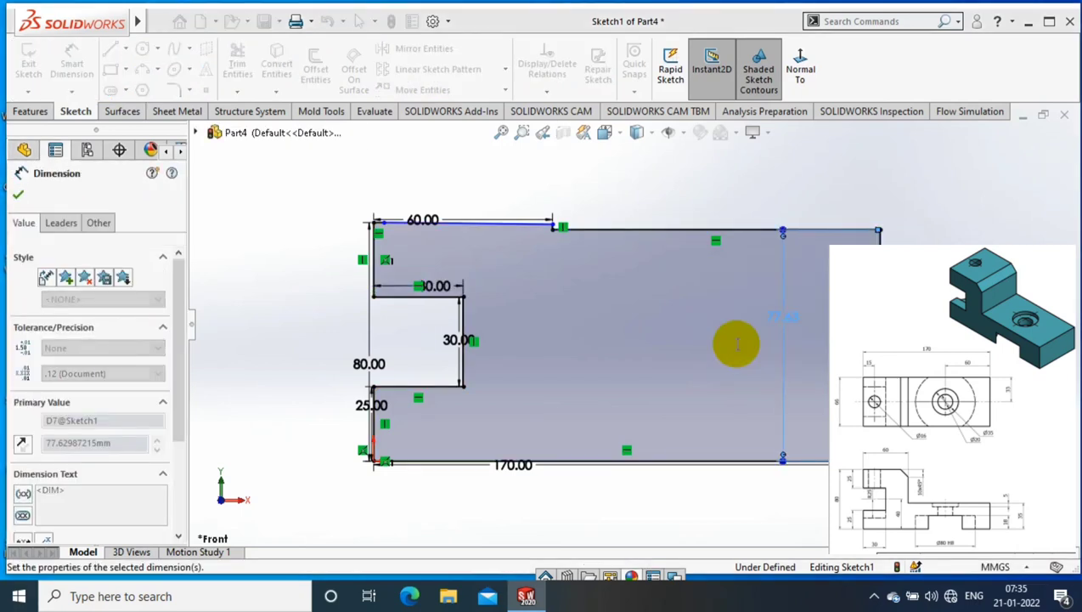
{"action": "key", "text": "Escape"}
- Remove the stray 0.6° angle dimension created on the top edge
{"action": "scroll", "coordinate": [637, 225], "scroll_direction": "down", "scroll_amount": 2}
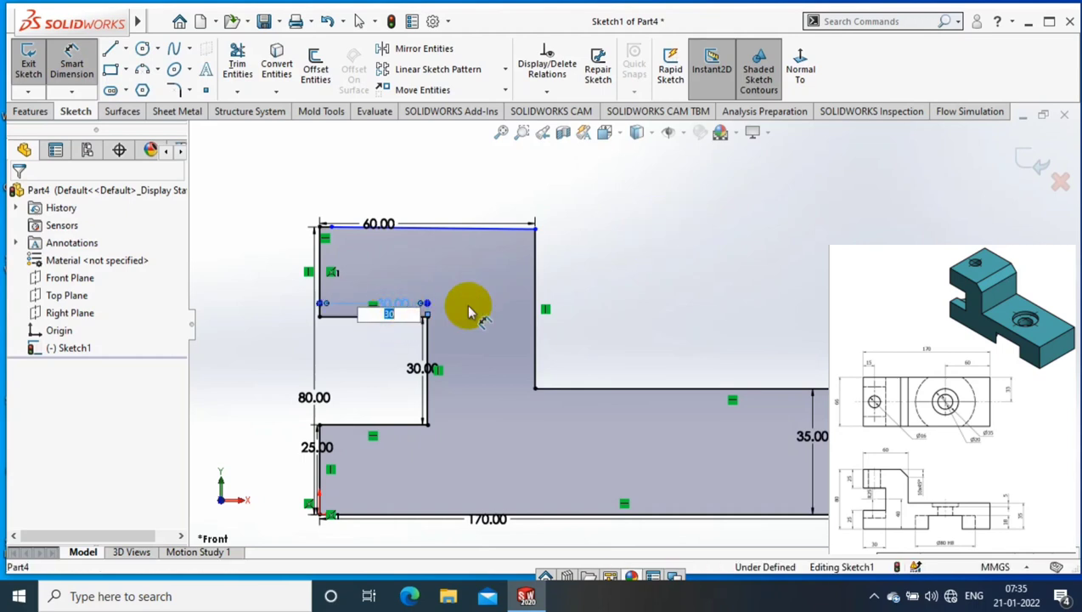
{"action": "left_click_drag", "start_coordinate": [495, 227], "coordinate": [386, 321]}
{"action": "left_click", "coordinate": [386, 321]}
{"action": "left_click", "coordinate": [573, 286]}
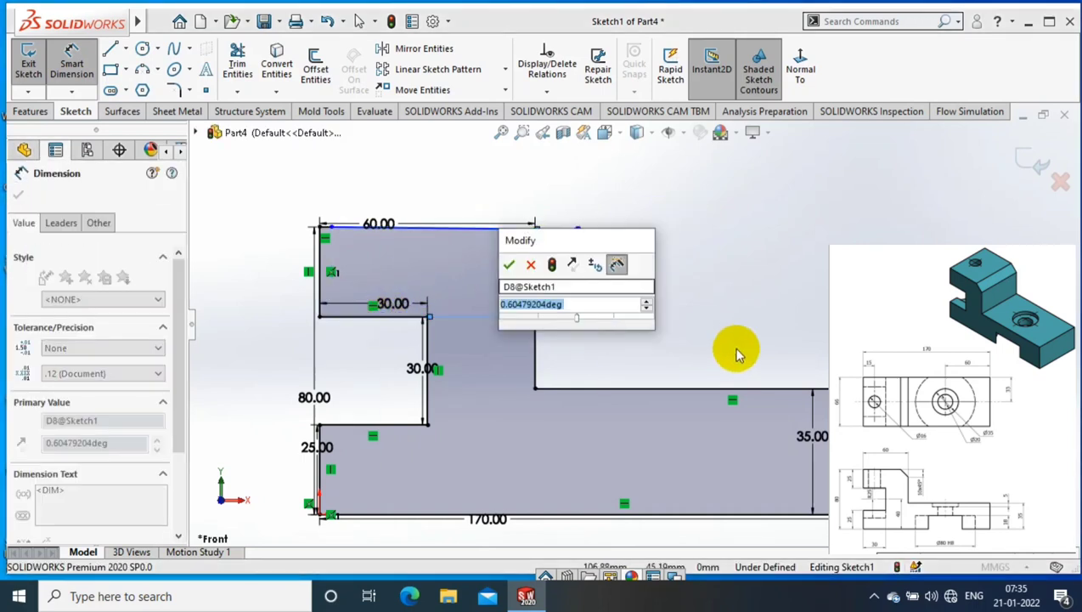
{"action": "key", "text": "Escape"}
{"action": "double_click", "coordinate": [578, 285]}
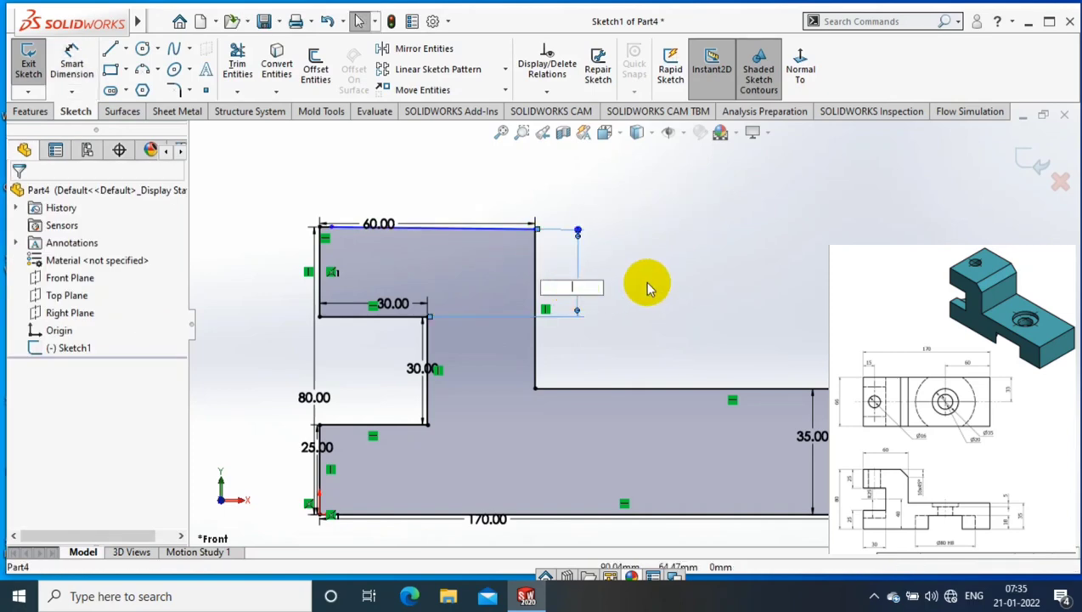
{"action": "key", "text": "Return"}
{"action": "left_click", "coordinate": [647, 299]}
{"action": "left_click", "coordinate": [580, 289]}
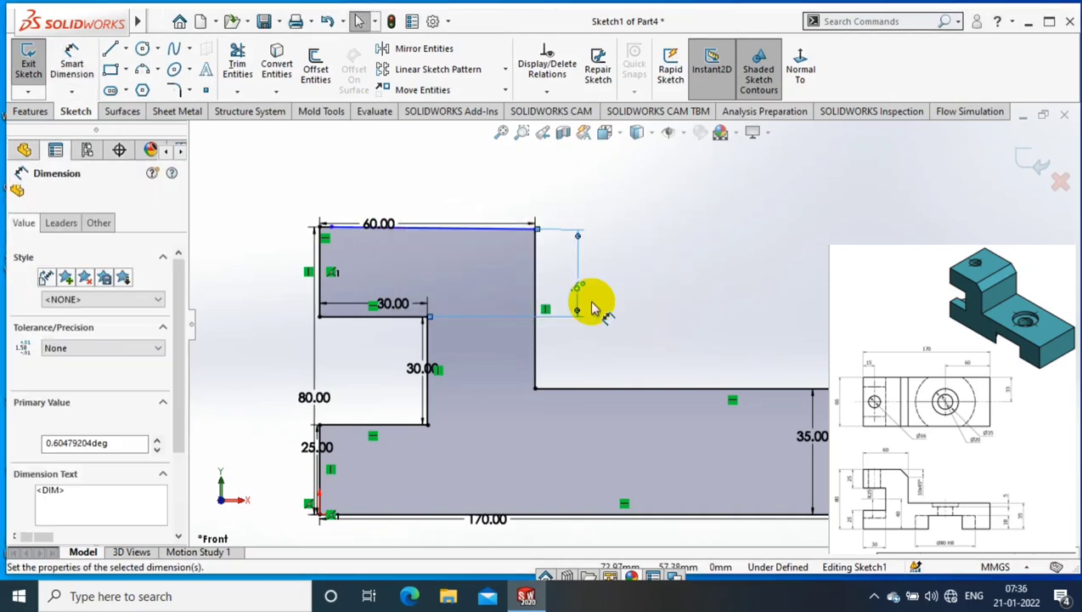
{"action": "key", "text": "Delete"}
- Add a Horizontal relation to the 60 mm top line
{"action": "left_click", "coordinate": [477, 238]}
{"action": "left_click", "coordinate": [22, 363]}
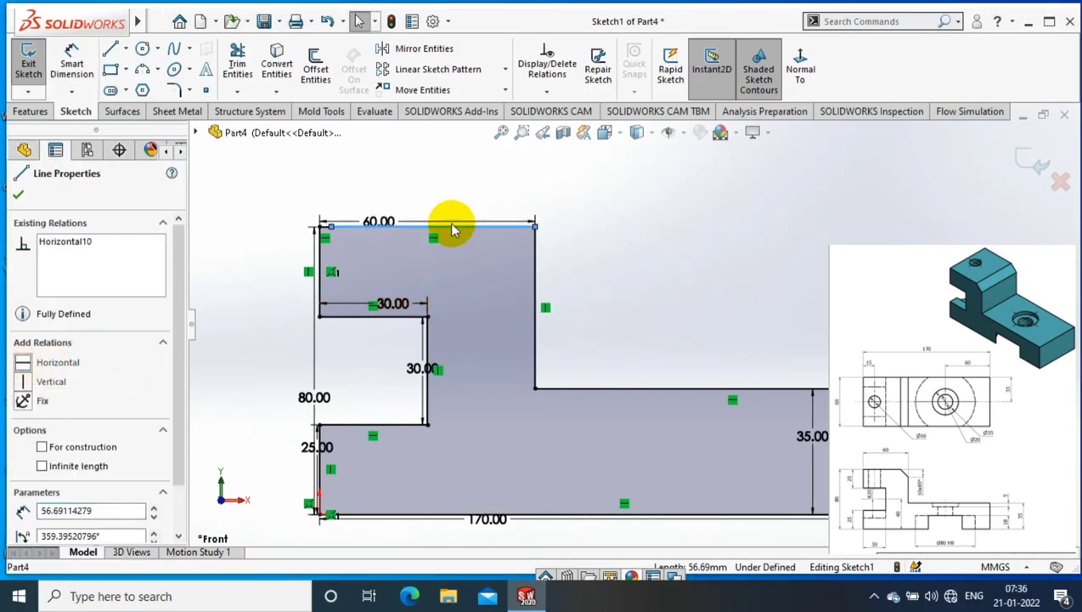
{"action": "scroll", "coordinate": [321, 254], "scroll_direction": "down", "scroll_amount": 2}
{"action": "scroll", "coordinate": [690, 316], "scroll_direction": "up", "scroll_amount": 1}
{"action": "scroll", "coordinate": [689, 316], "scroll_direction": "up", "scroll_amount": 2}
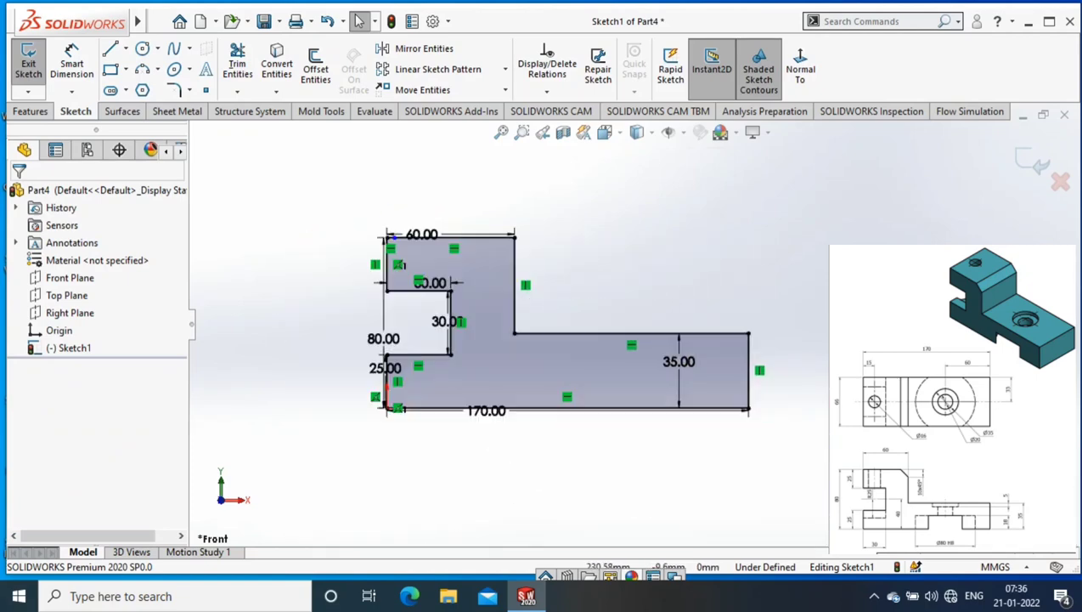
- Extrude the profile 66 mm with a Mid Plane end condition
{"action": "left_click", "coordinate": [30, 111]}
{"action": "left_click", "coordinate": [34, 64]}
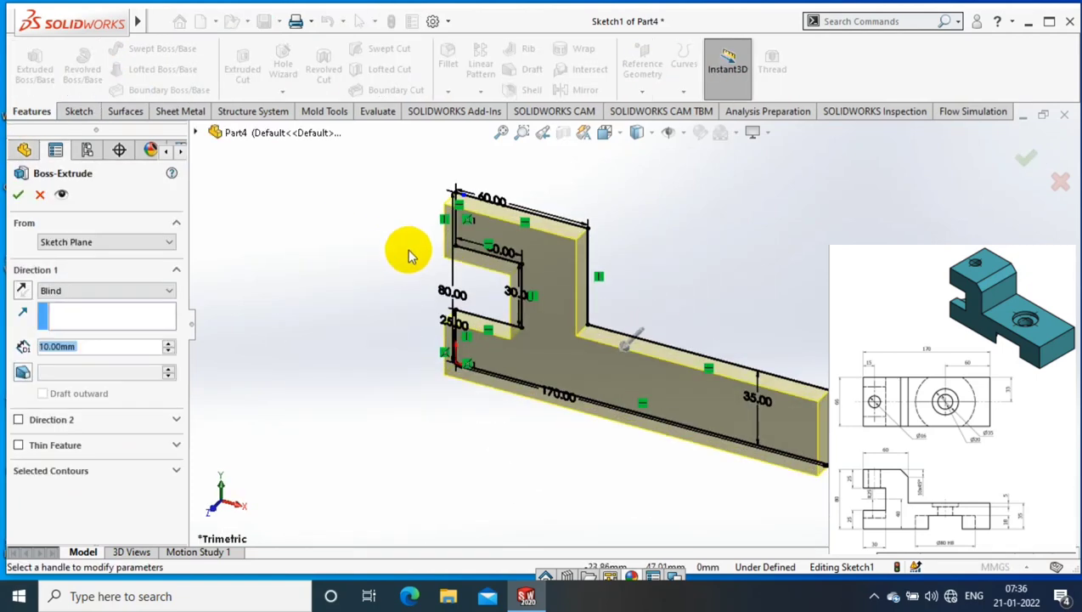
{"action": "type", "text": "66"}
{"action": "left_click", "coordinate": [104, 290]}
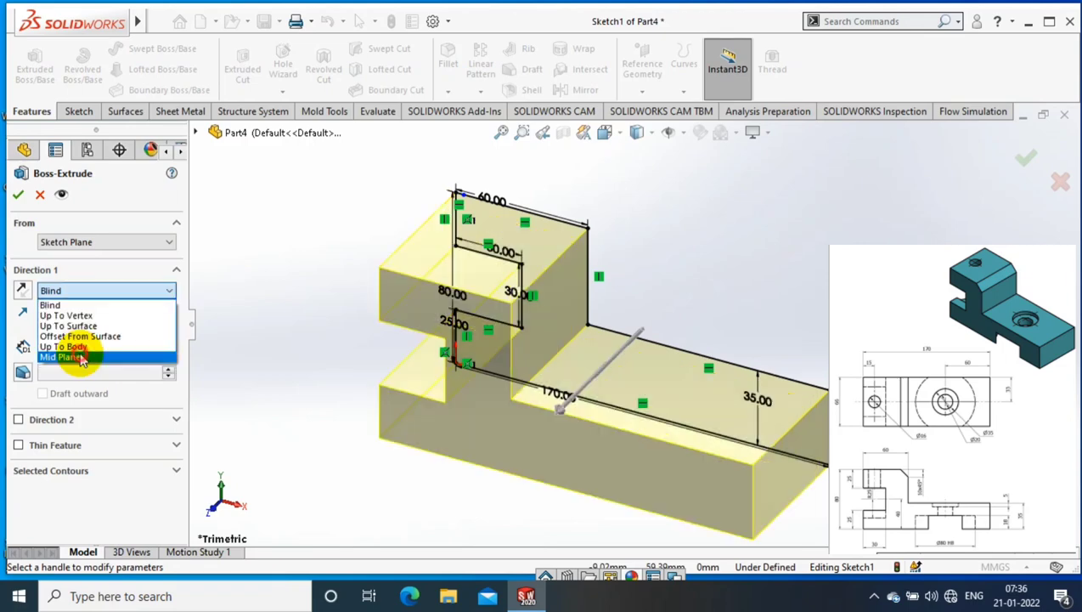
{"action": "left_click", "coordinate": [106, 357]}
{"action": "left_click", "coordinate": [18, 194]}
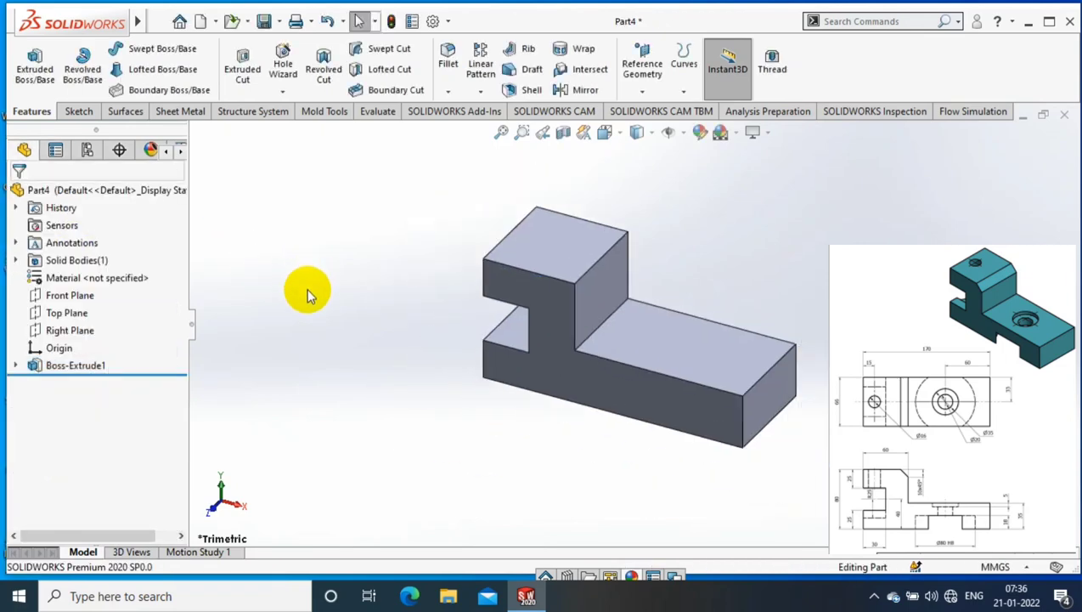
- Start a new sketch on the raised block's top face
{"action": "middle_click_drag", "start_coordinate": [307, 292], "coordinate": [563, 271]}
{"action": "right_click", "coordinate": [574, 244]}
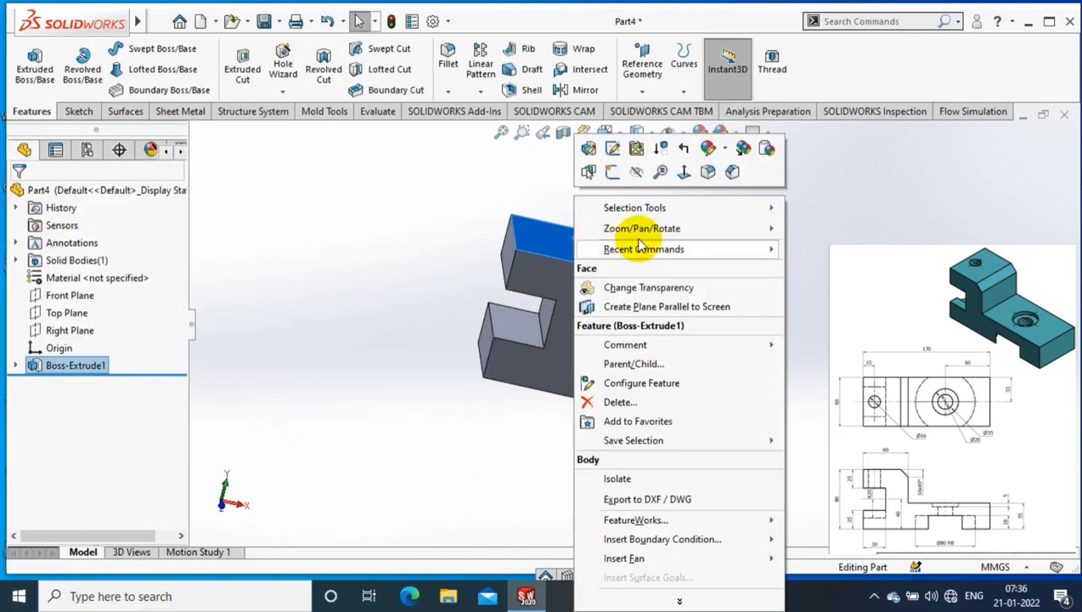
{"action": "left_click", "coordinate": [646, 146]}
- Draw a circle near the left end of the top face
{"action": "left_click", "coordinate": [78, 111]}
{"action": "left_click", "coordinate": [28, 68]}
{"action": "left_click", "coordinate": [142, 48]}
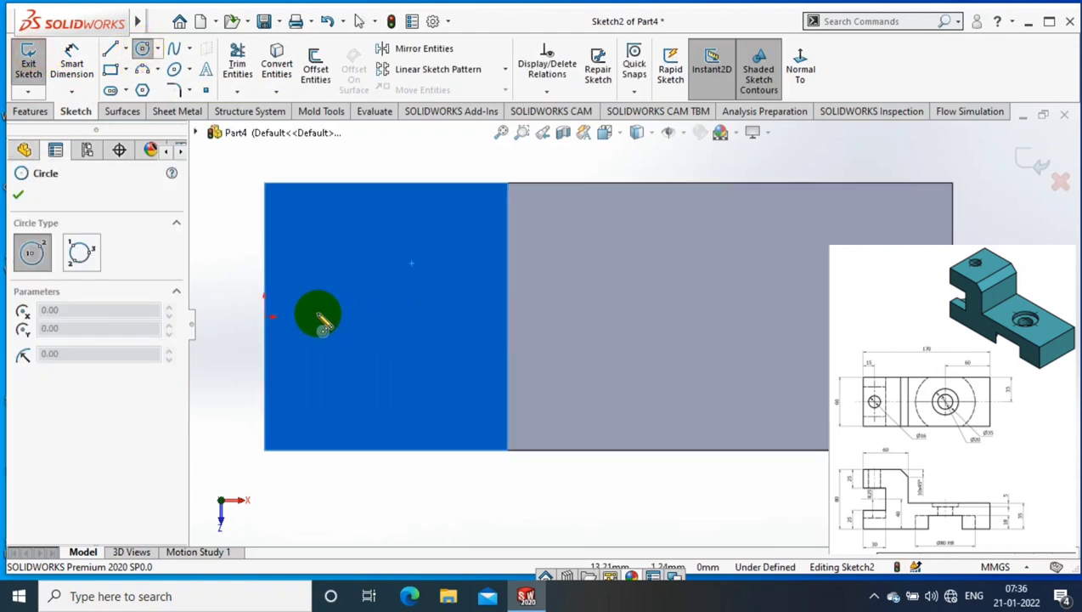
{"action": "left_click_drag", "start_coordinate": [314, 316], "coordinate": [336, 316]}
{"action": "key", "text": "Escape"}
- Size the circle Ø16 mm, 15 mm from the left edge, horizontal with the origin
{"action": "left_click", "coordinate": [324, 260]}
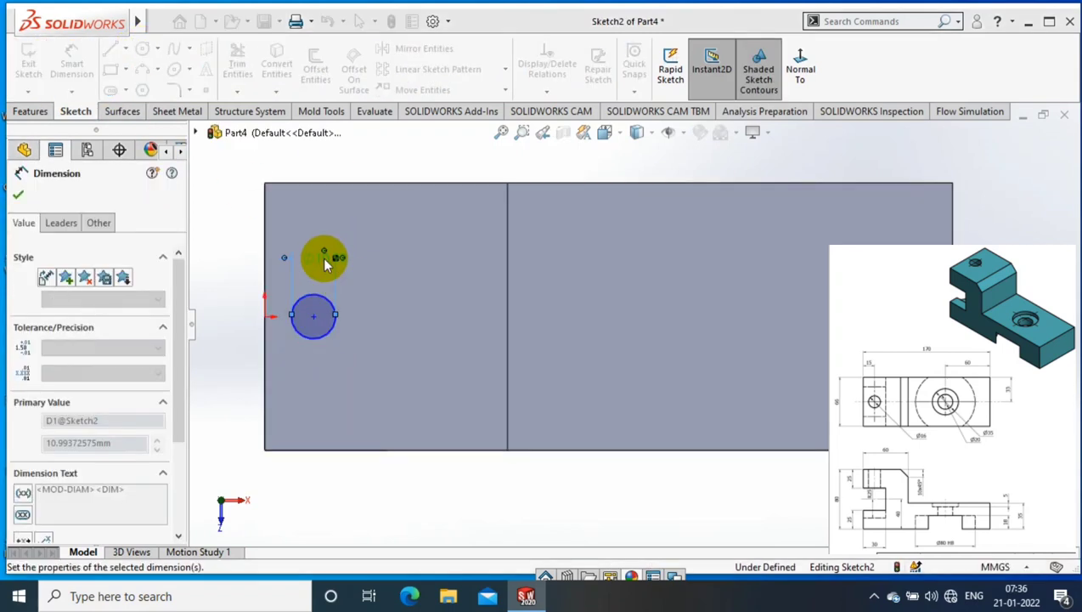
{"action": "left_click", "coordinate": [309, 320]}
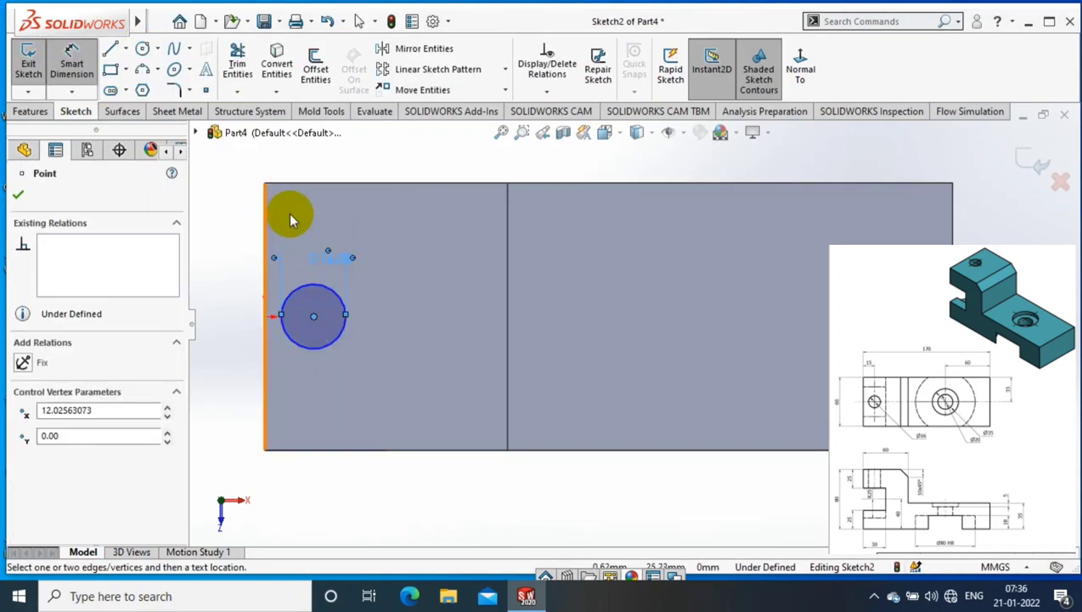
{"action": "left_click", "coordinate": [287, 212]}
{"action": "left_click", "coordinate": [327, 321]}
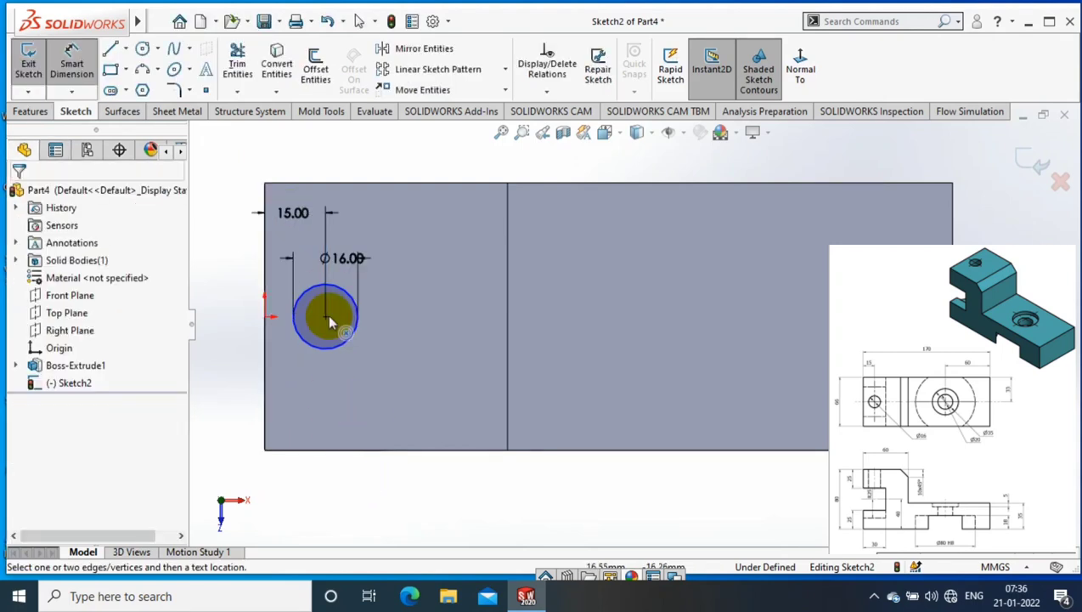
{"action": "left_click", "coordinate": [327, 319]}
{"action": "key", "text": "Escape"}
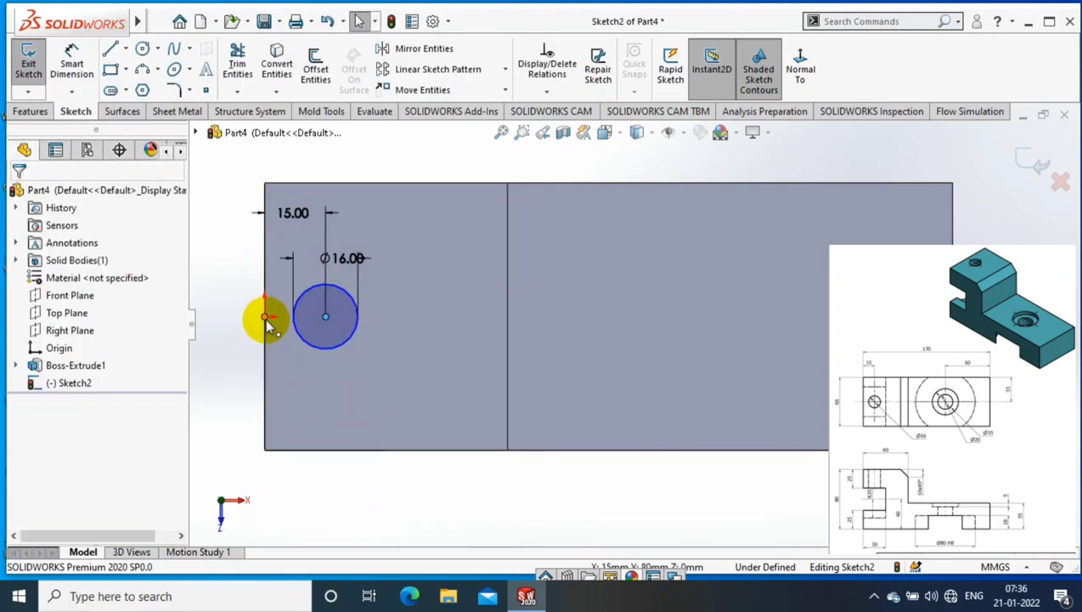
{"action": "left_click", "coordinate": [265, 320], "text": "ctrl"}
{"action": "left_click", "coordinate": [26, 450]}
{"action": "left_click", "coordinate": [339, 385]}
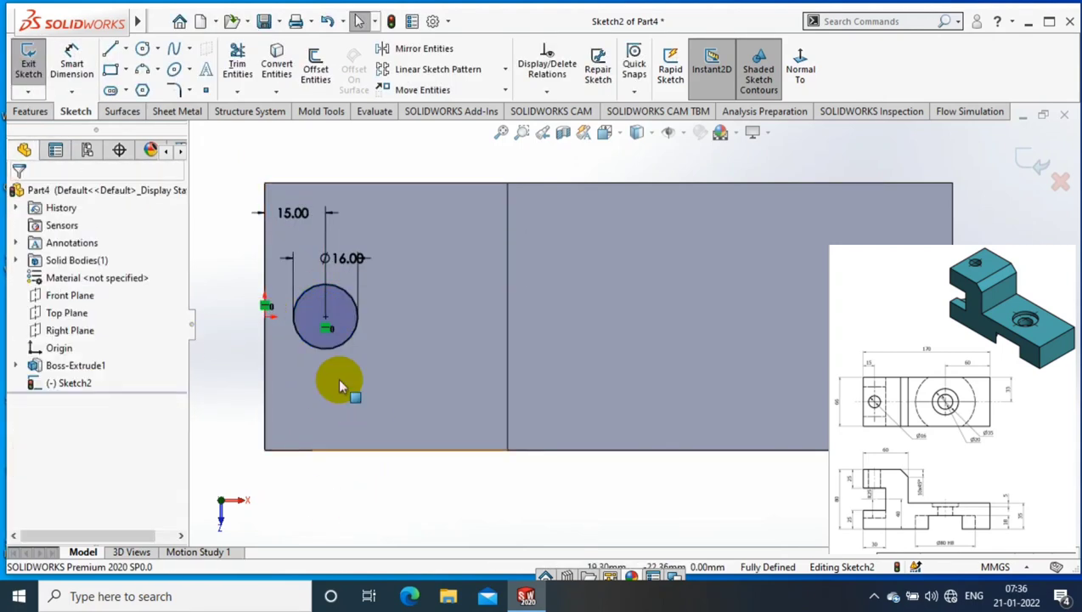
- Cut the circle as an Extruded Cut, Up To Surface, ending at the top face
{"action": "left_click", "coordinate": [17, 113]}
{"action": "left_click", "coordinate": [243, 68]}
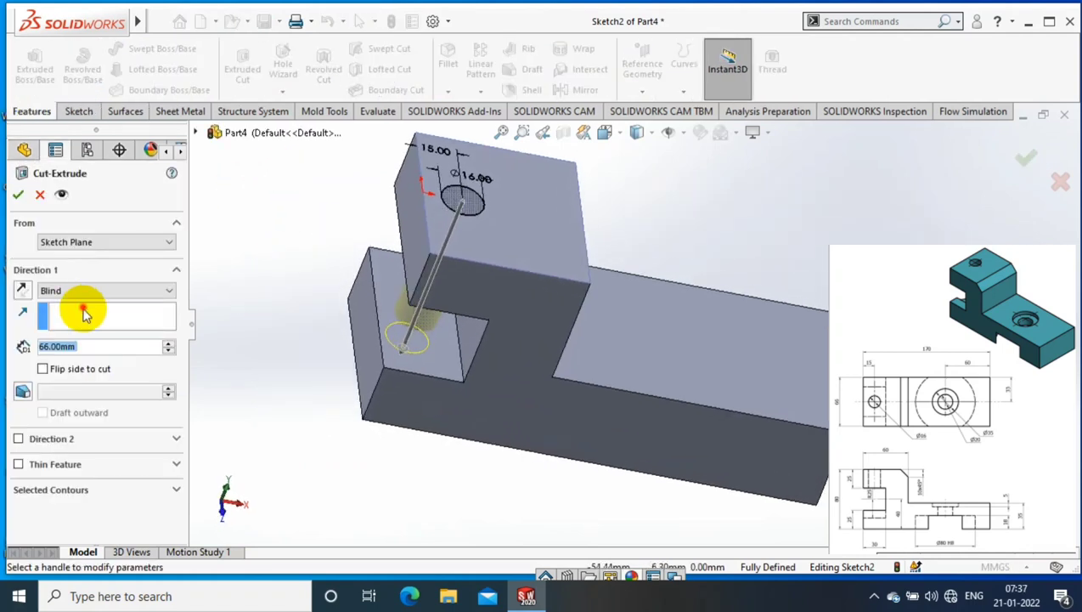
{"action": "left_click", "coordinate": [102, 290]}
{"action": "left_click", "coordinate": [83, 355]}
{"action": "mouse_move", "coordinate": [255, 340]}
{"action": "middle_mouse_down"}
{"action": "mouse_move", "coordinate": [309, 331]}
{"action": "mouse_move", "coordinate": [512, 254]}
{"action": "middle_mouse_up"}
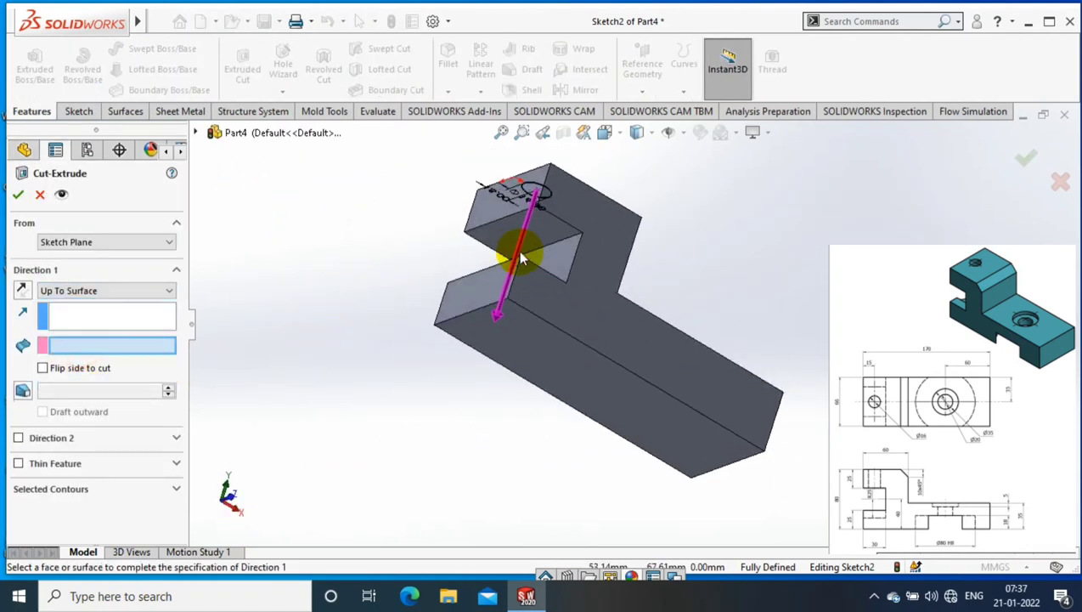
{"action": "left_click", "coordinate": [512, 254]}
{"action": "middle_click_drag", "start_coordinate": [743, 323], "coordinate": [744, 322]}
{"action": "key", "text": "Return"}
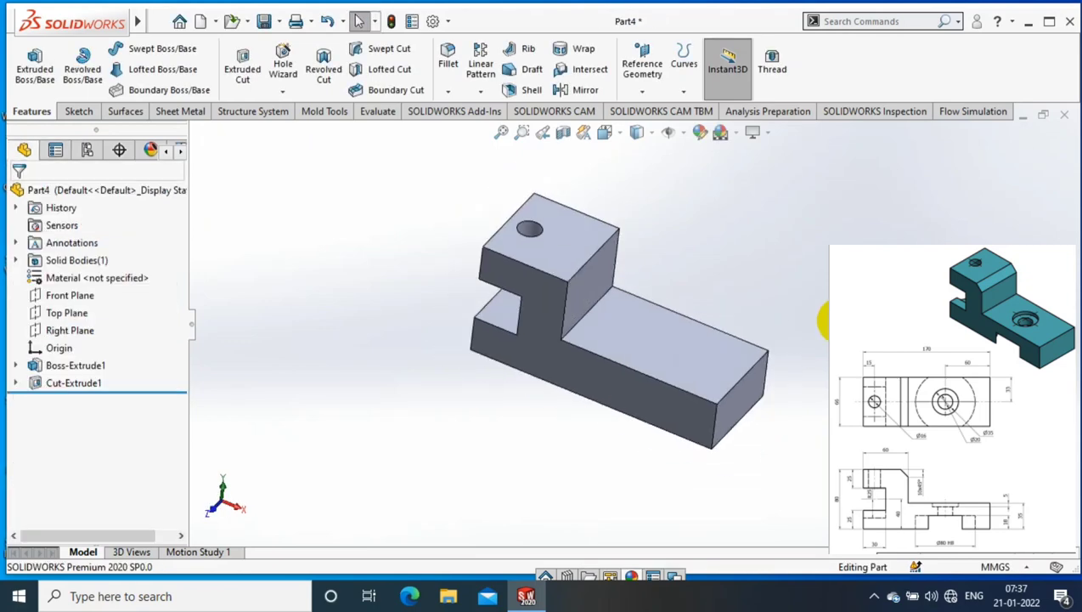
{"action": "middle_click_drag", "start_coordinate": [821, 314], "coordinate": [671, 372]}
- Sketch a Ø35 circle on the base's top face, viewed normal to it
{"action": "right_click", "coordinate": [674, 371]}
{"action": "left_click", "coordinate": [786, 180]}
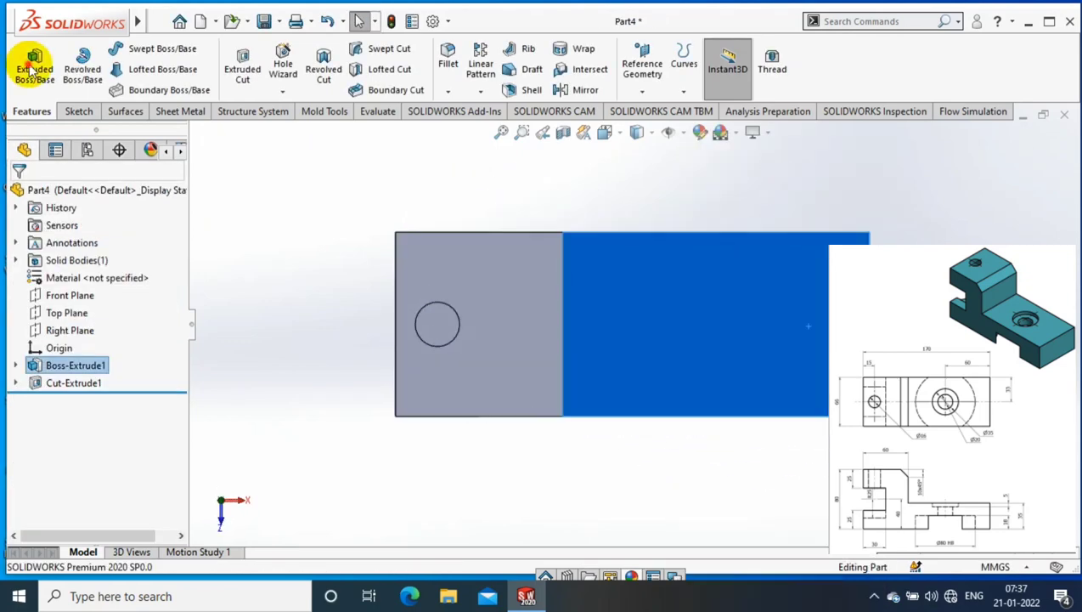
{"action": "left_click", "coordinate": [30, 69]}
{"action": "left_click", "coordinate": [141, 49]}
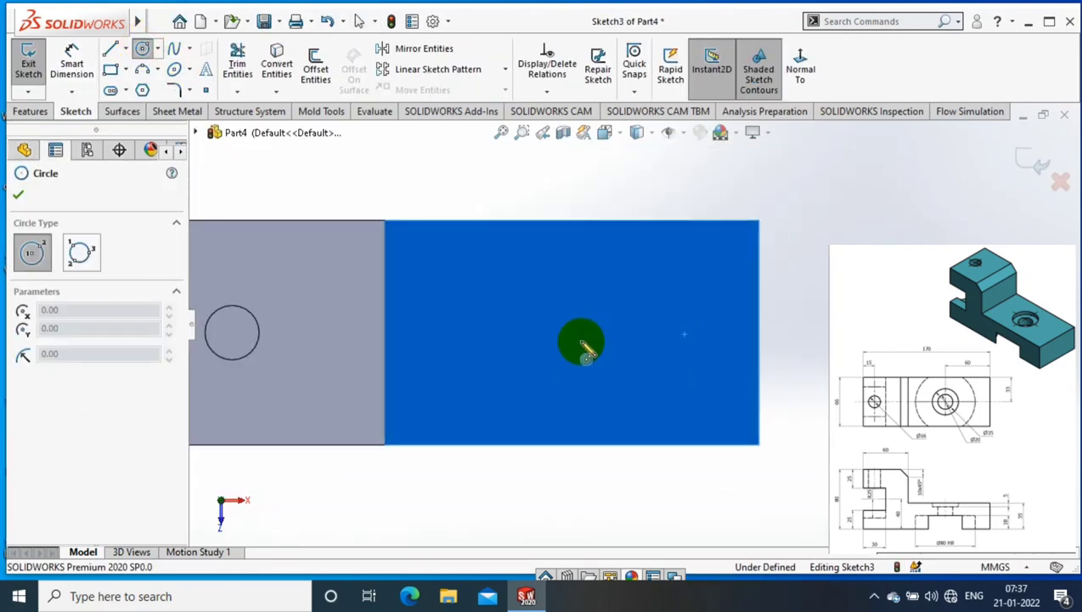
{"action": "left_click_drag", "start_coordinate": [575, 333], "coordinate": [612, 369]}
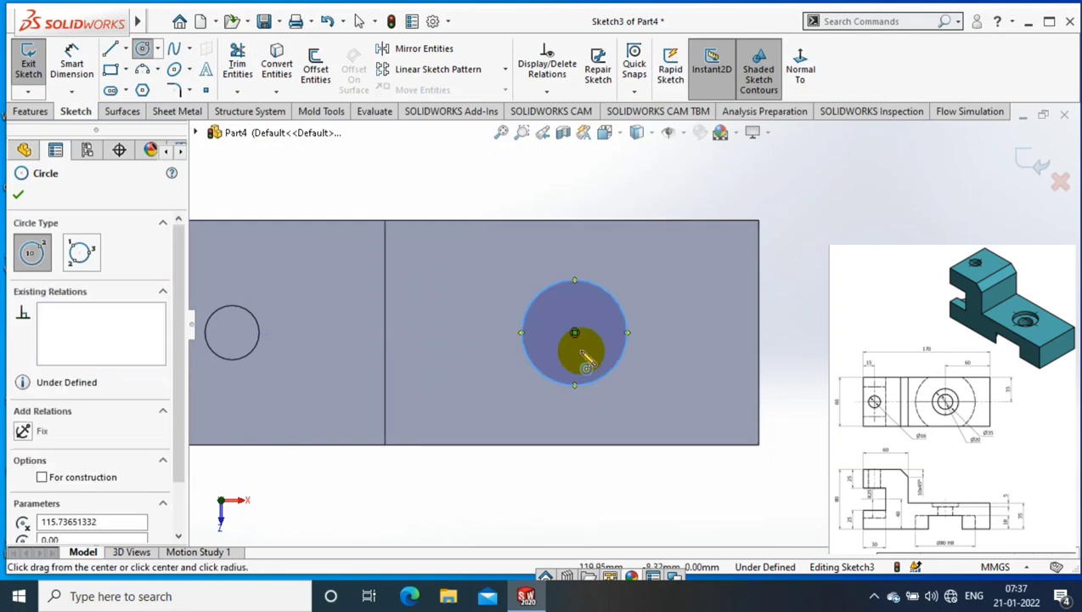
{"action": "left_click", "coordinate": [72, 64]}
{"action": "left_click", "coordinate": [623, 309]}
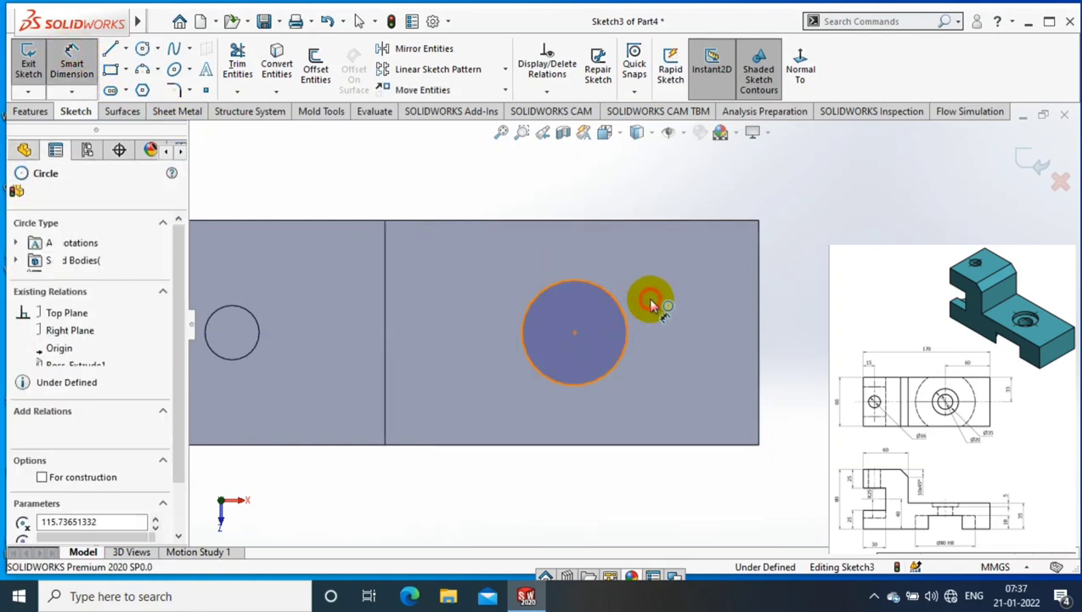
{"action": "left_click", "coordinate": [650, 304]}
{"action": "type", "text": "35"}
{"action": "key", "text": "Return"}
- Locate the circle's centre 33 mm from the top edge and 60 mm from the right end
{"action": "left_click", "coordinate": [768, 321]}
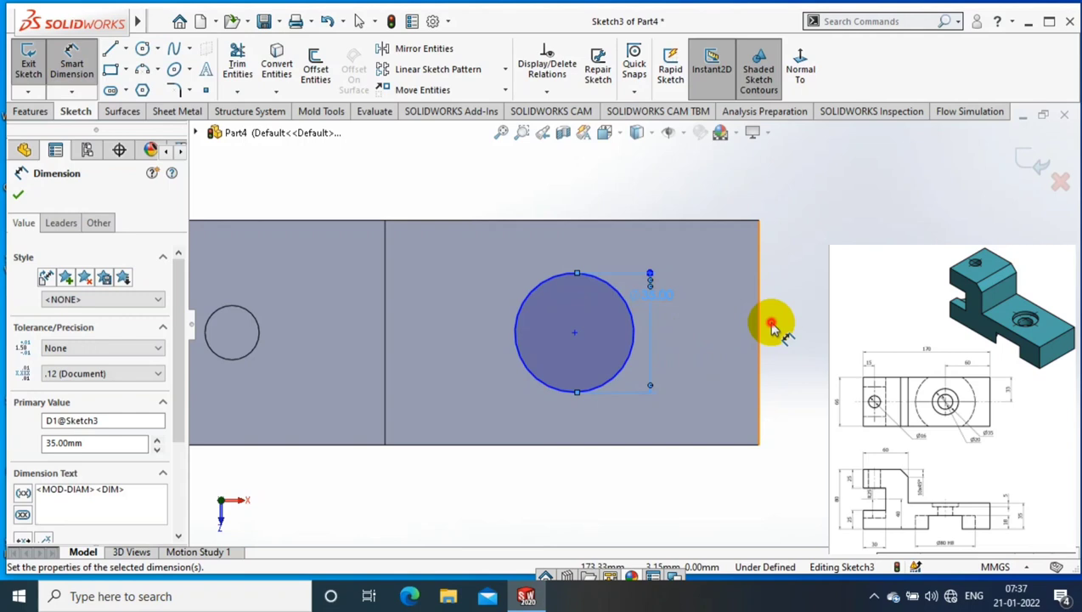
{"action": "left_click", "coordinate": [574, 332]}
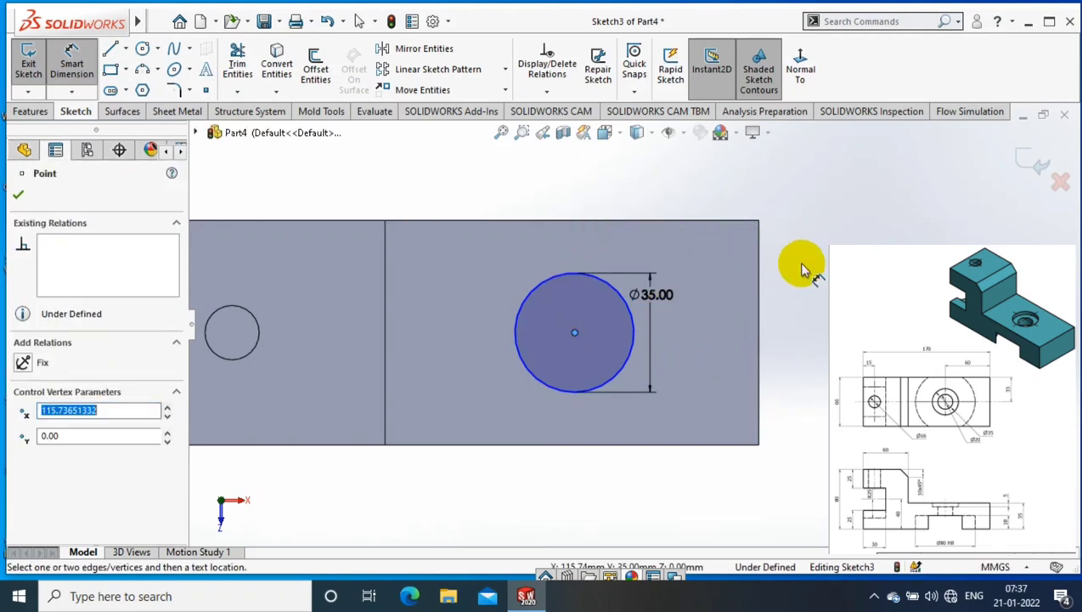
{"action": "left_click", "coordinate": [482, 263]}
{"action": "left_click", "coordinate": [415, 277]}
{"action": "left_click", "coordinate": [742, 269]}
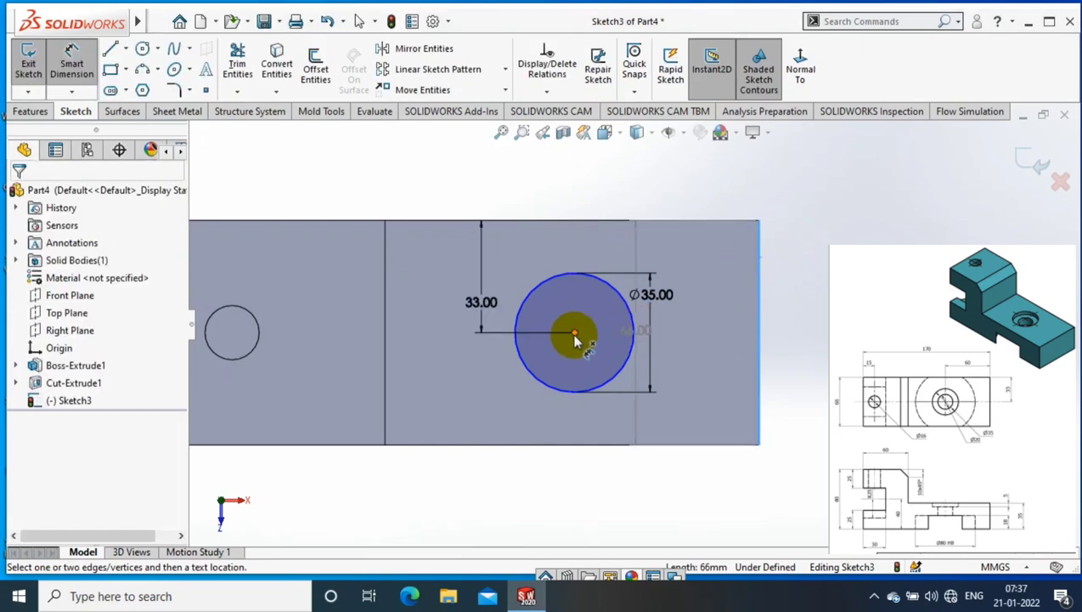
{"action": "left_click", "coordinate": [575, 338]}
{"action": "left_click", "coordinate": [618, 241]}
{"action": "type", "text": "60"}
{"action": "key", "text": "Return"}
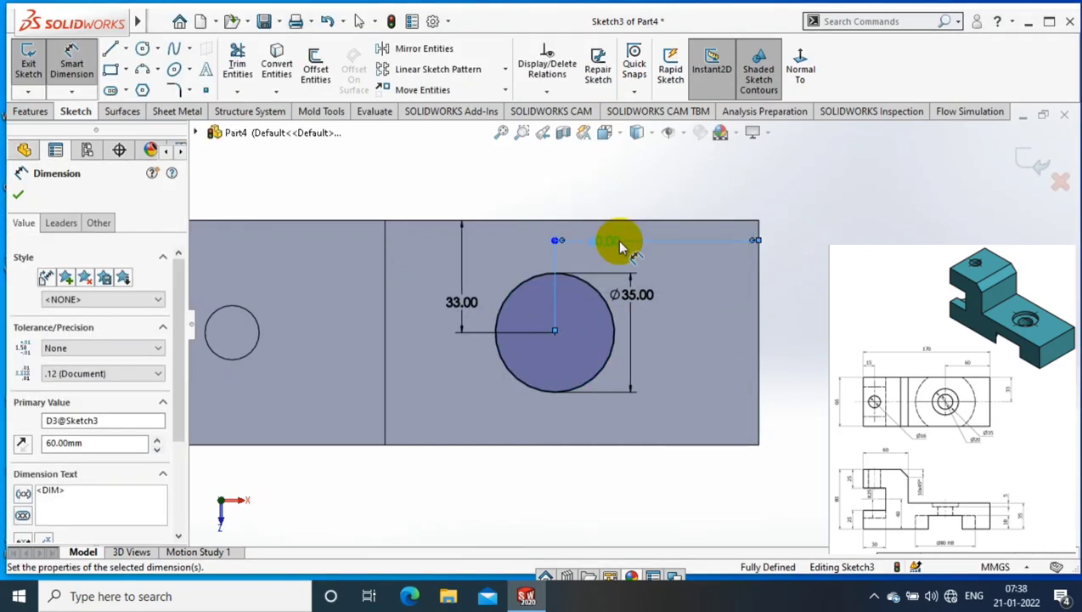
- Extruded-cut the Ø35 circle into the base as a recess
{"action": "left_click", "coordinate": [29, 111]}
{"action": "left_click", "coordinate": [243, 63]}
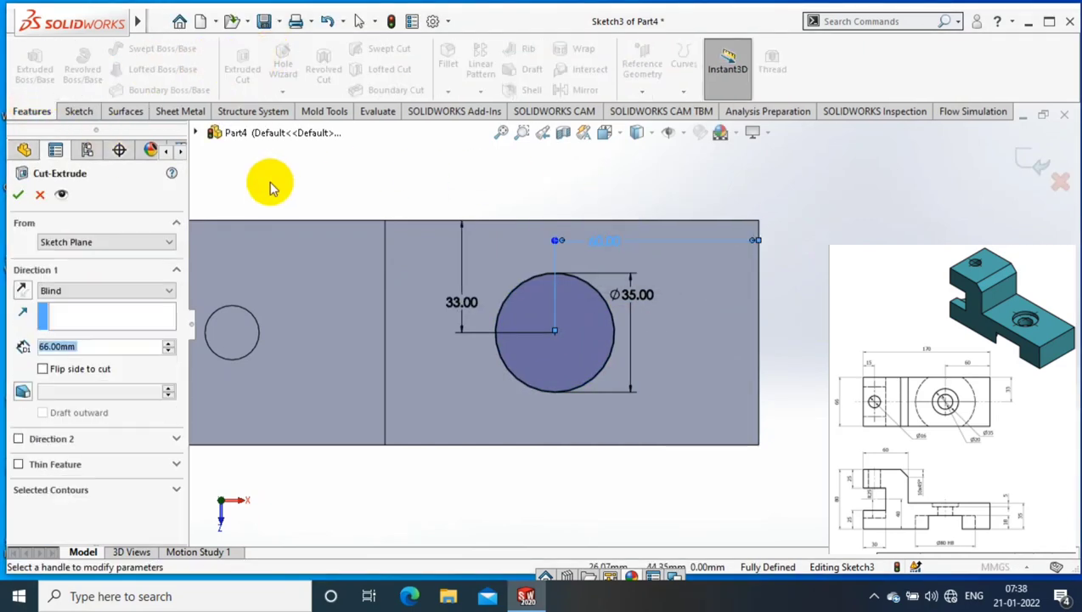
{"action": "left_click", "coordinate": [18, 194]}
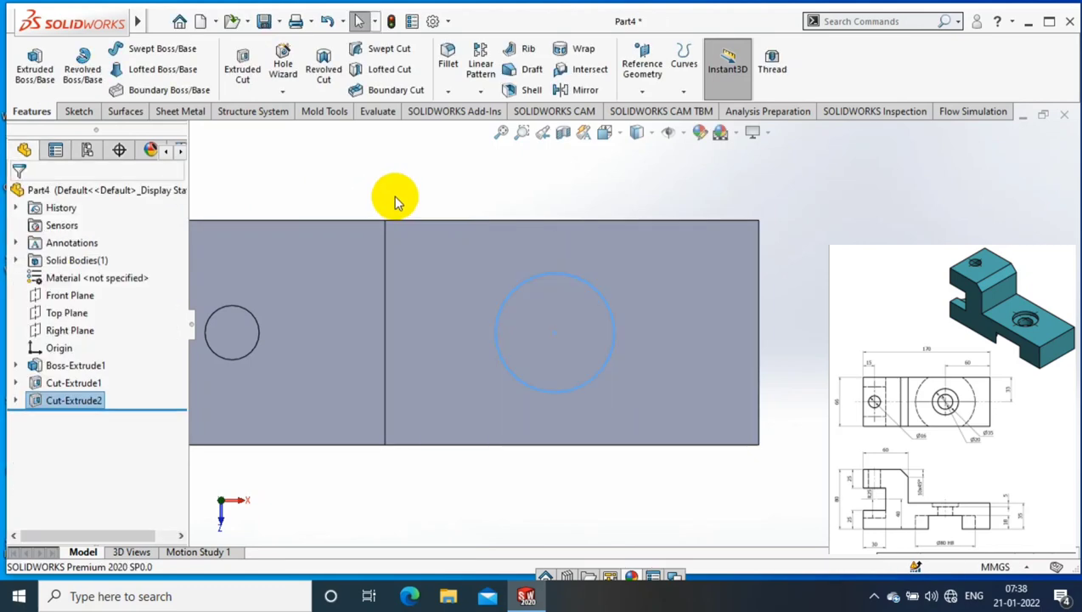
- Sketch a Ø20 circle at the centre of the recess floor
{"action": "left_click", "coordinate": [63, 113]}
{"action": "left_click", "coordinate": [142, 60]}
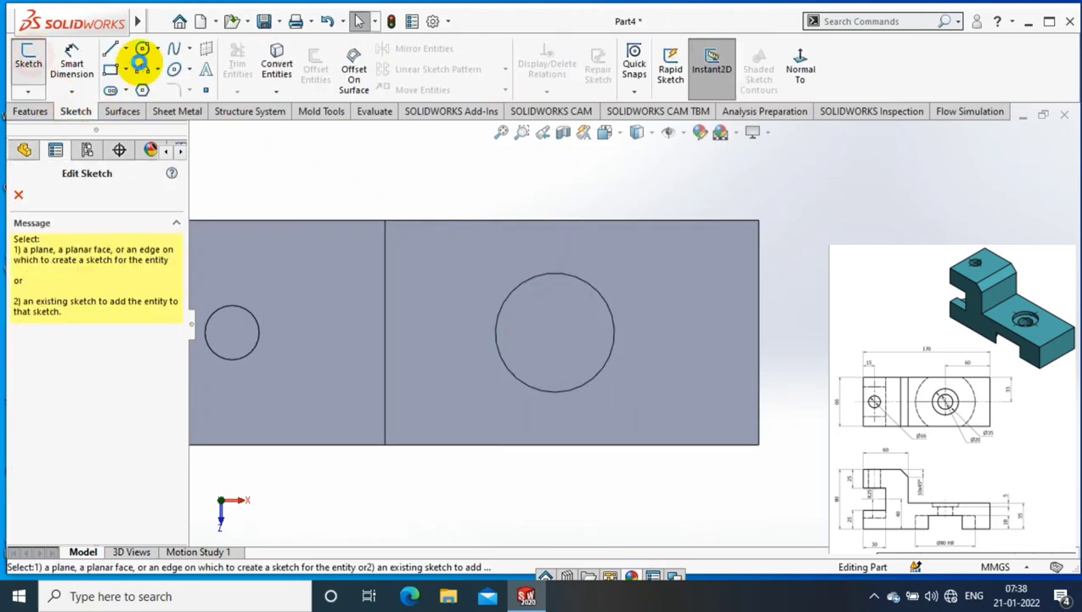
{"action": "left_click", "coordinate": [557, 336]}
{"action": "left_click", "coordinate": [574, 348]}
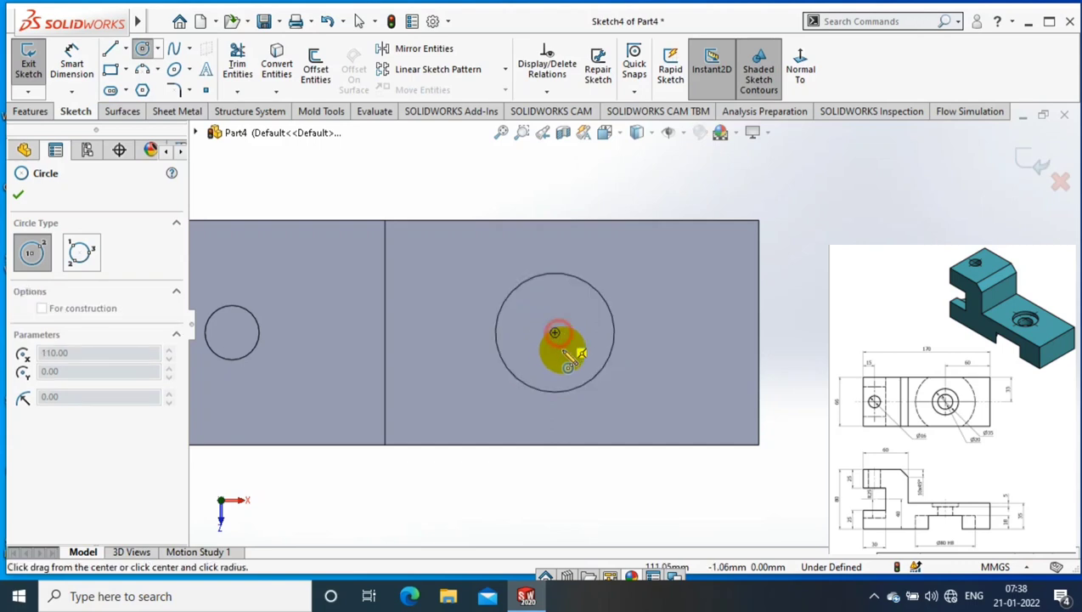
{"action": "left_click", "coordinate": [73, 65]}
{"action": "left_click", "coordinate": [570, 350]}
{"action": "left_click", "coordinate": [592, 361]}
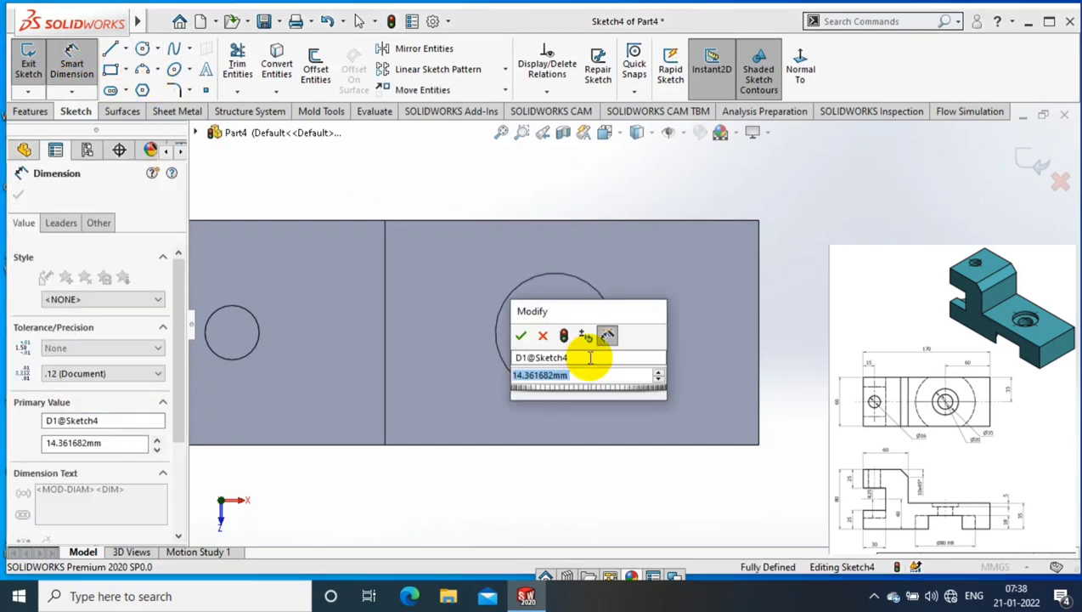
{"action": "type", "text": "20"}
{"action": "key", "text": "Return"}
- Extruded-cut the Ø20 circle Through All to make a through hole
{"action": "left_click", "coordinate": [31, 111]}
{"action": "left_click", "coordinate": [243, 66]}
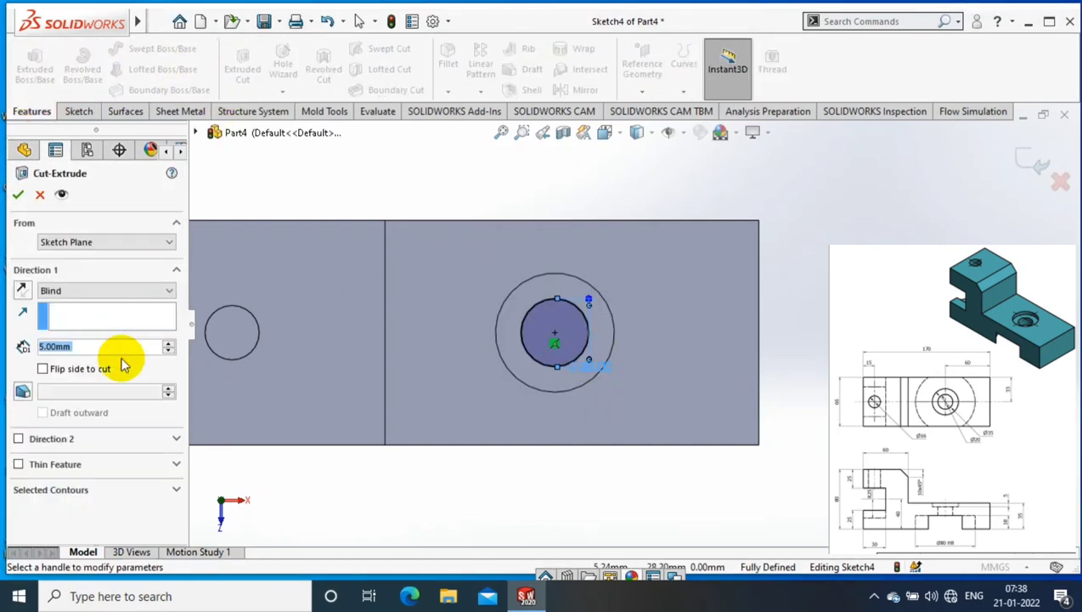
{"action": "left_click", "coordinate": [106, 291]}
{"action": "left_click", "coordinate": [102, 311]}
{"action": "key", "text": "Return"}
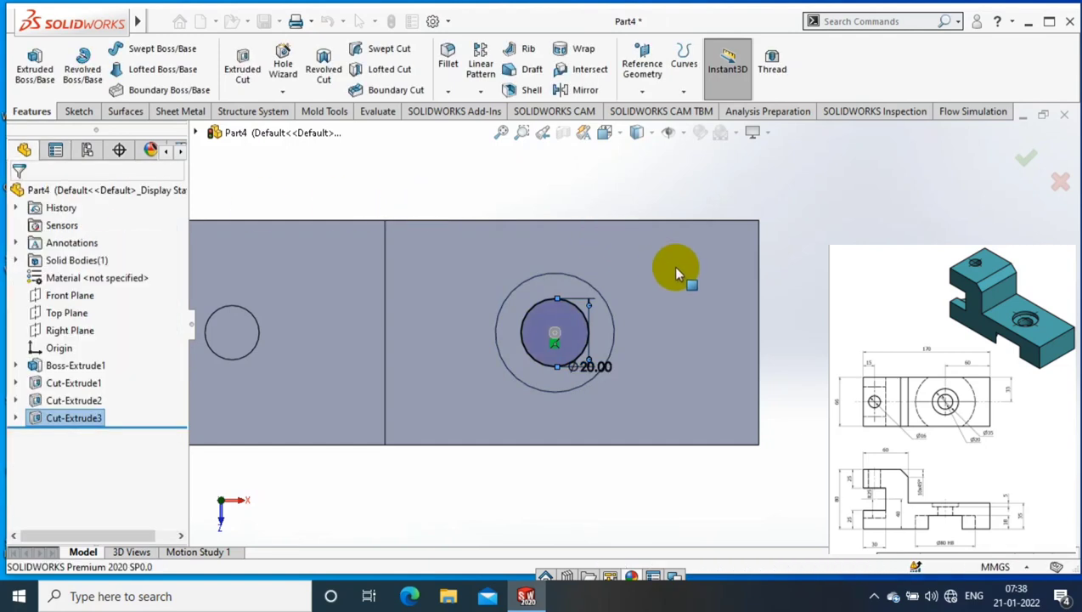
{"action": "middle_click_drag", "start_coordinate": [744, 346], "coordinate": [796, 355]}
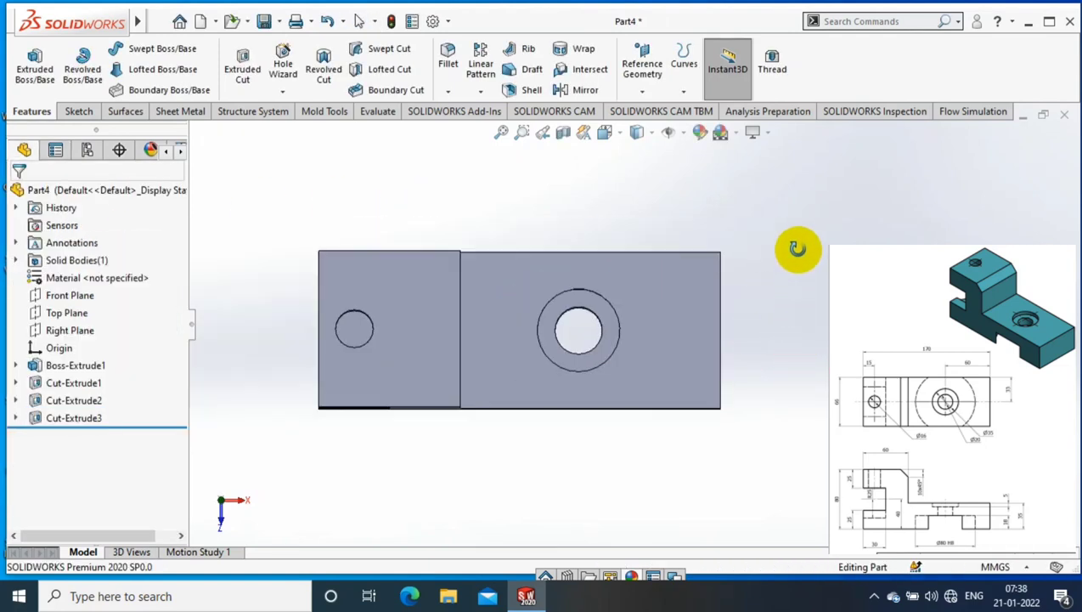
- Chamfer the upright block's top outer edge at 10 mm × 45°
{"action": "middle_click_drag", "start_coordinate": [797, 248], "coordinate": [756, 327]}
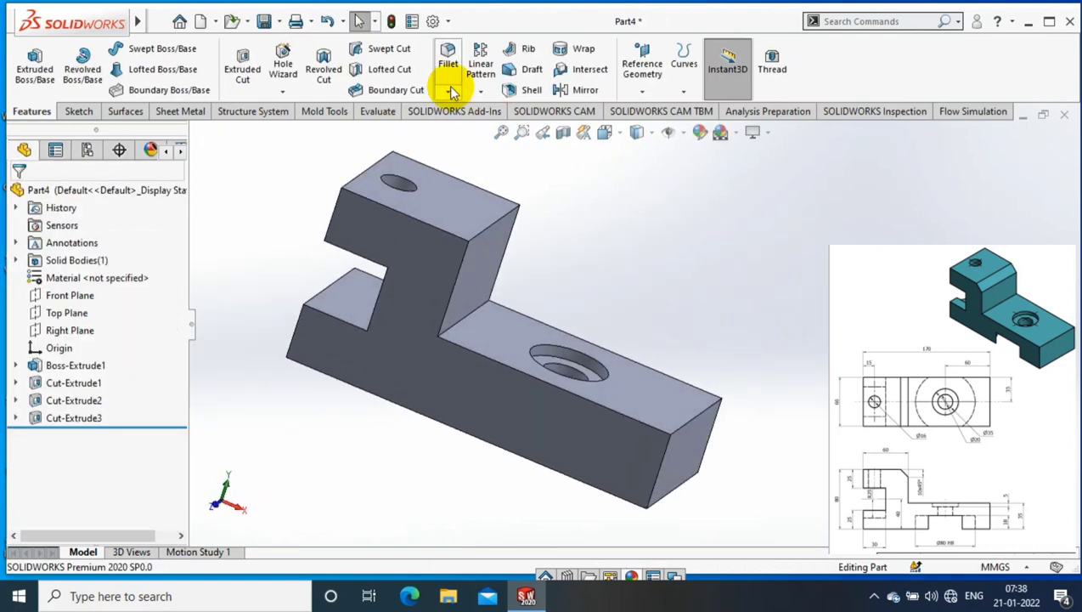
{"action": "left_click", "coordinate": [449, 91]}
{"action": "left_click", "coordinate": [478, 129]}
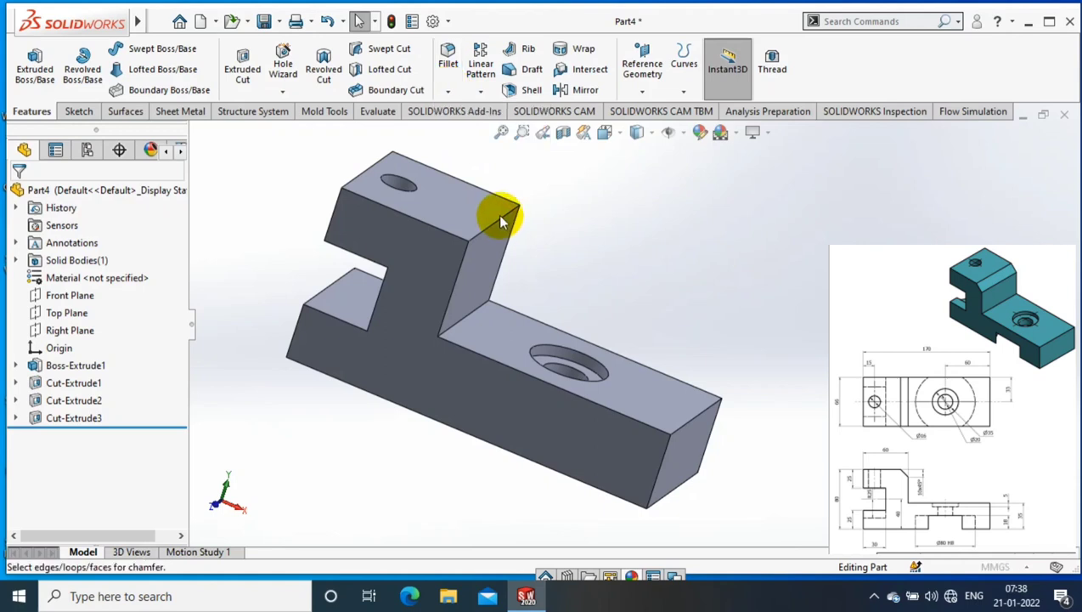
{"action": "left_click", "coordinate": [493, 233]}
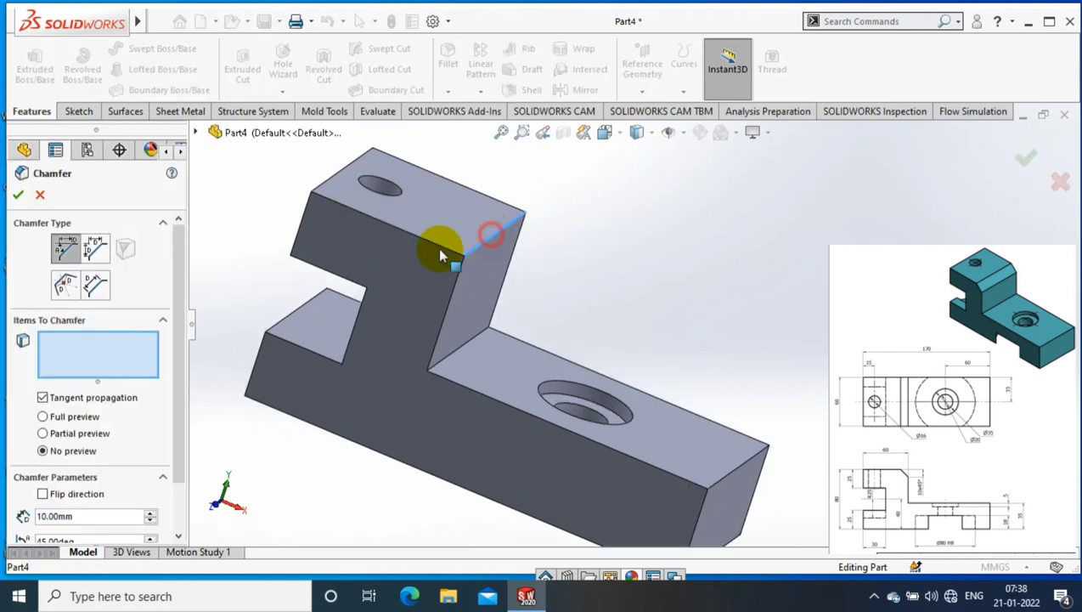
{"action": "scroll", "coordinate": [52, 406], "scroll_direction": "down", "scroll_amount": 2}
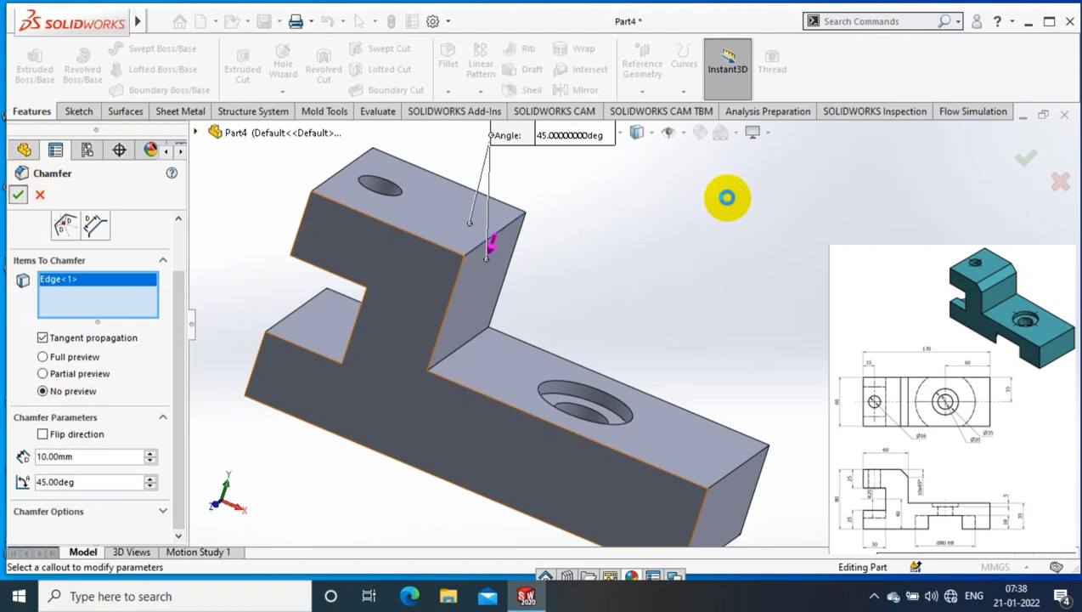
{"action": "right_click", "coordinate": [647, 265]}
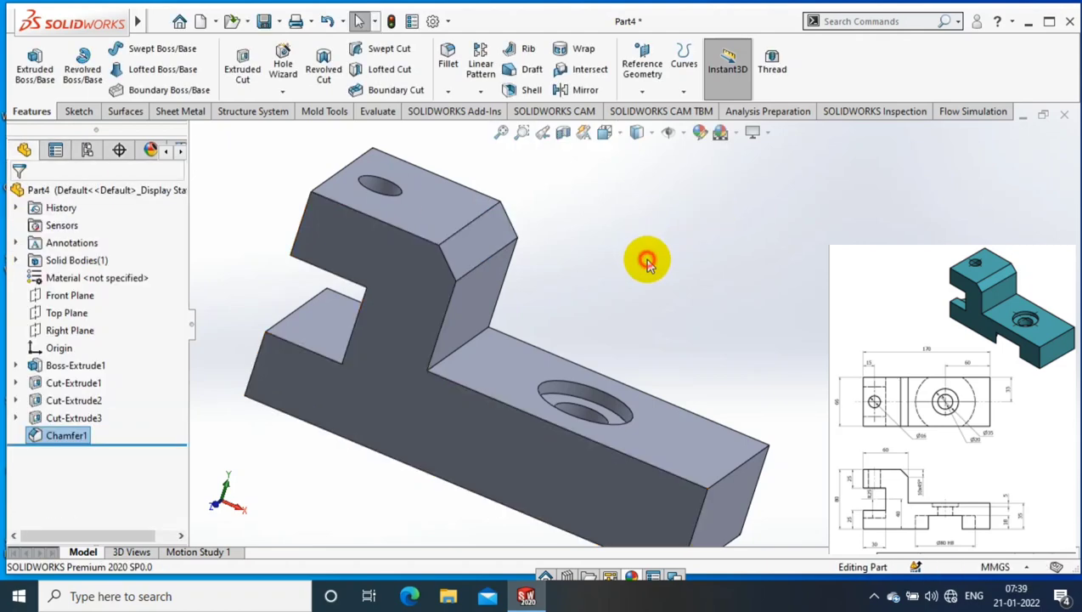
{"action": "right_click", "coordinate": [495, 380]}
- Sketch a circle on the side face, viewed normal to it, above the base
{"action": "left_click", "coordinate": [602, 174]}
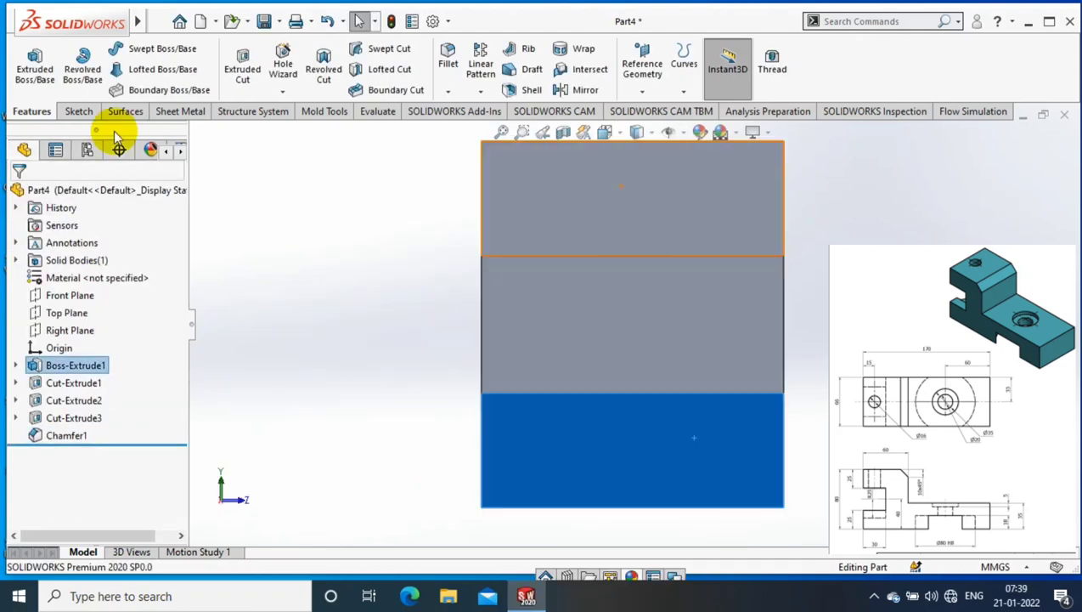
{"action": "left_click", "coordinate": [78, 111]}
{"action": "left_click", "coordinate": [28, 62]}
{"action": "left_click", "coordinate": [142, 49]}
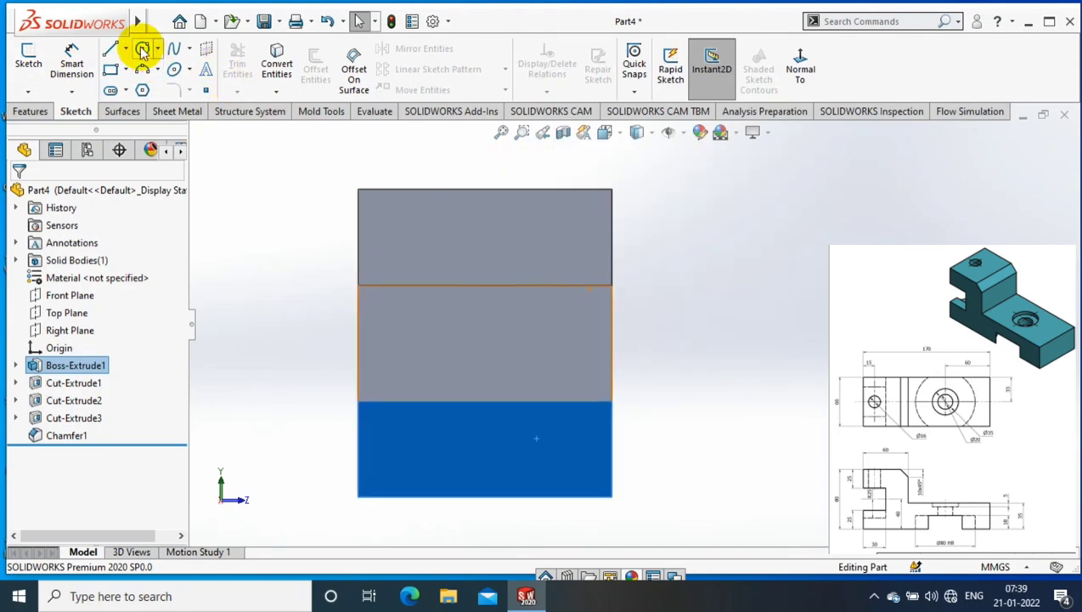
{"action": "left_click_drag", "start_coordinate": [484, 343], "coordinate": [510, 371]}
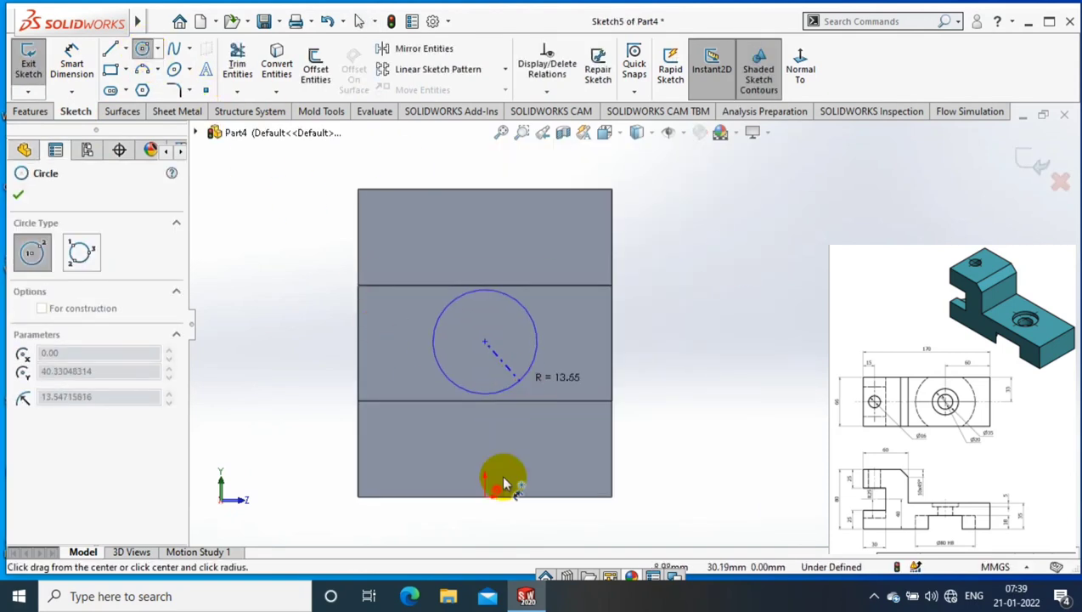
{"action": "left_click", "coordinate": [510, 395]}
- Dimension the circle Ø50 with its centre 40 mm above the origin
{"action": "left_click", "coordinate": [484, 343]}
{"action": "left_click", "coordinate": [484, 496]}
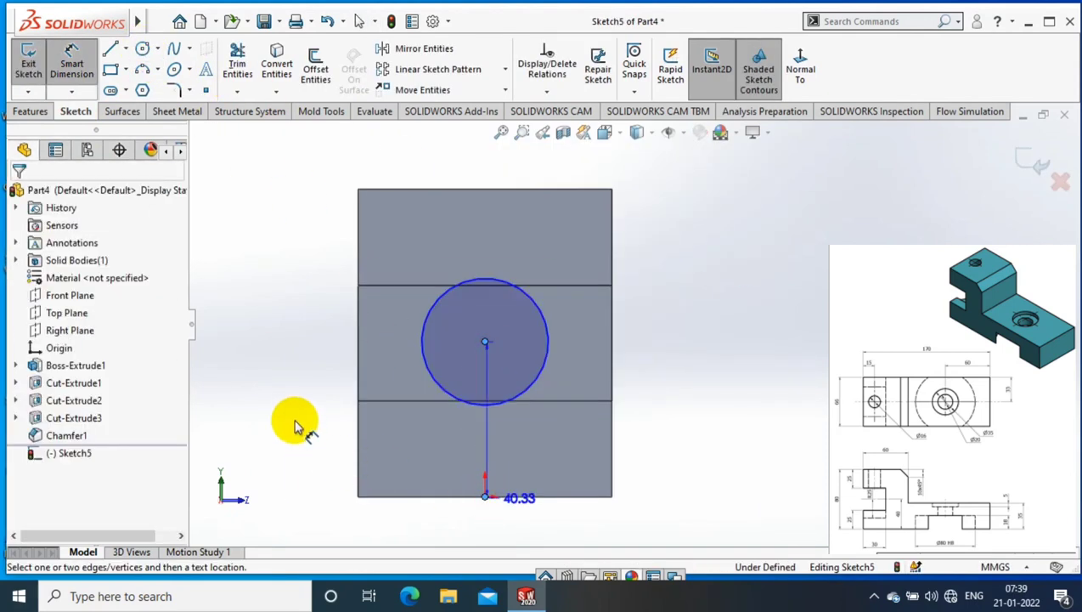
{"action": "left_click", "coordinate": [293, 417]}
{"action": "type", "text": "40.00mm"}
{"action": "key", "text": "Return"}
{"action": "left_click", "coordinate": [522, 378]}
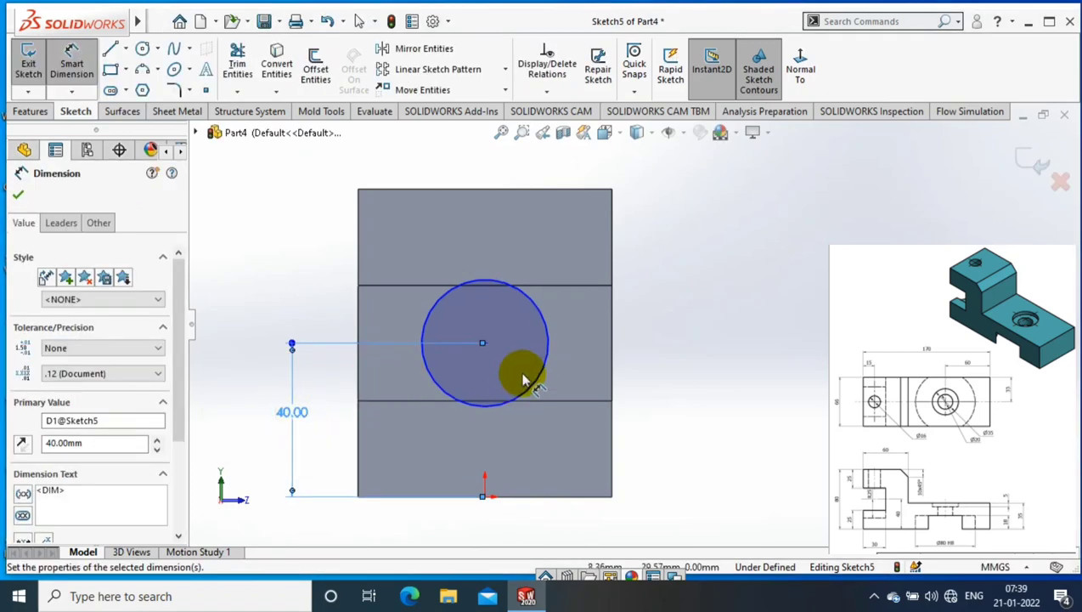
{"action": "left_click", "coordinate": [592, 363]}
{"action": "type", "text": "50"}
{"action": "key", "text": "Return"}
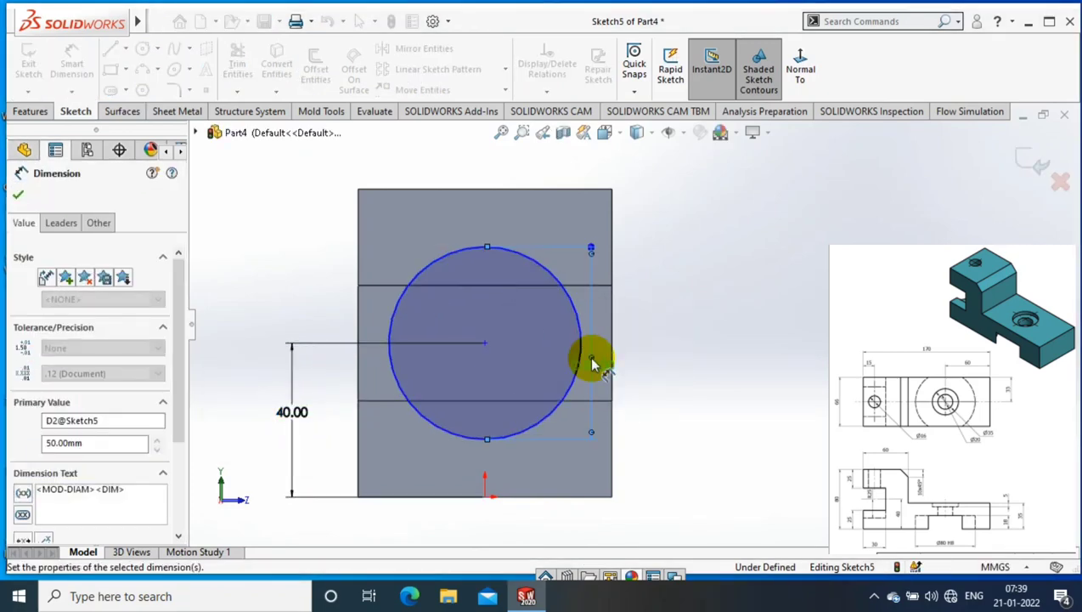
- Draw a horizontal line across the circle at the ledge edge and exit the sketch
{"action": "left_click", "coordinate": [110, 49]}
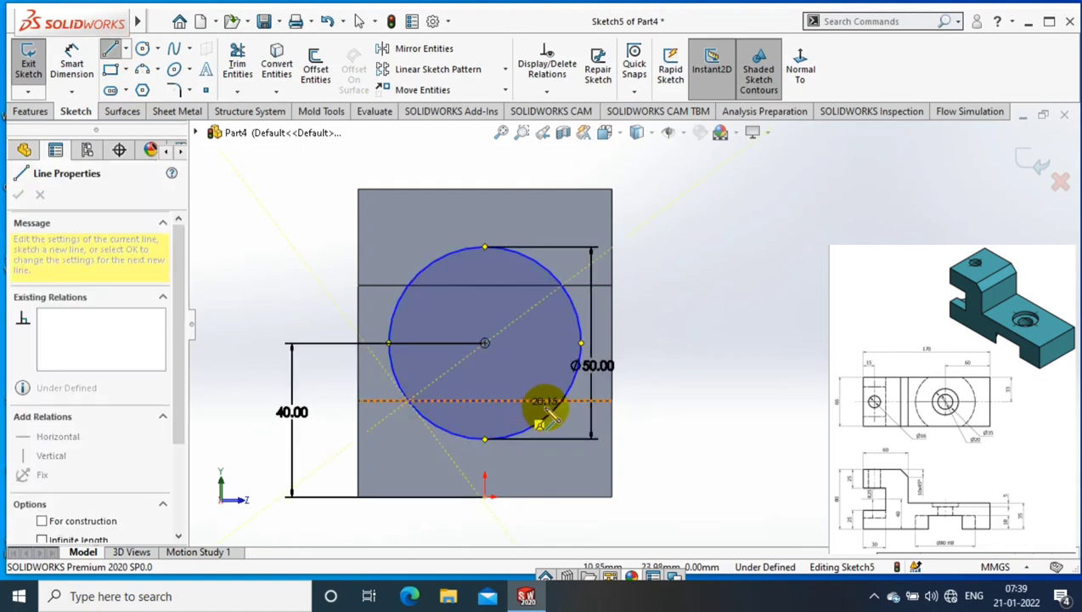
{"action": "left_click_drag", "start_coordinate": [409, 402], "coordinate": [563, 399]}
{"action": "left_click", "coordinate": [44, 67]}
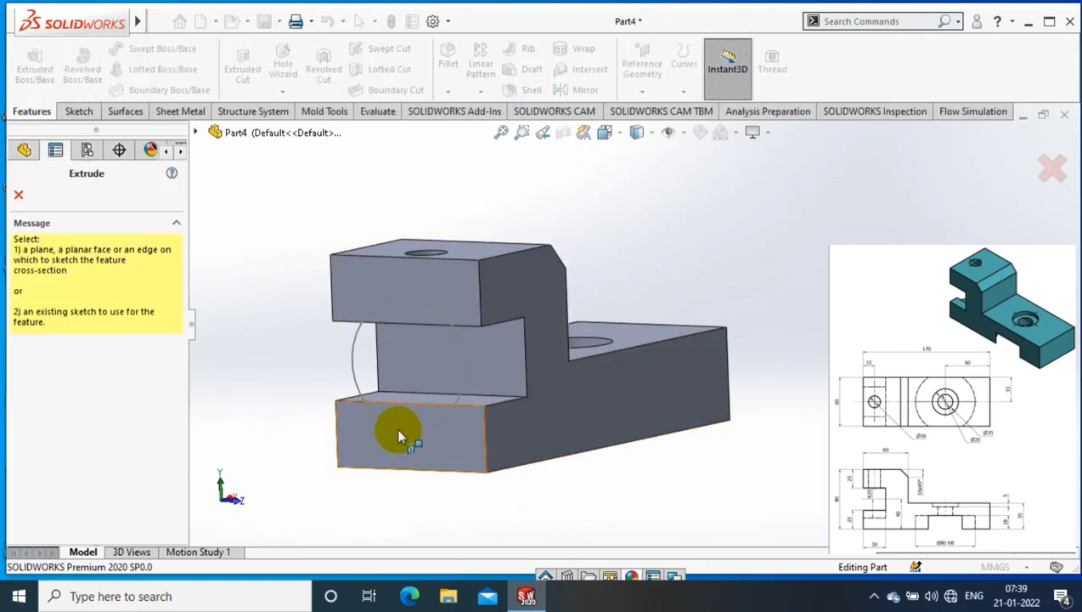
- Extruded-cut the half-circle region below the line Up To Surface at the far face
{"action": "key", "text": "Escape"}
{"action": "right_click_drag", "start_coordinate": [396, 428], "coordinate": [222, 278]}
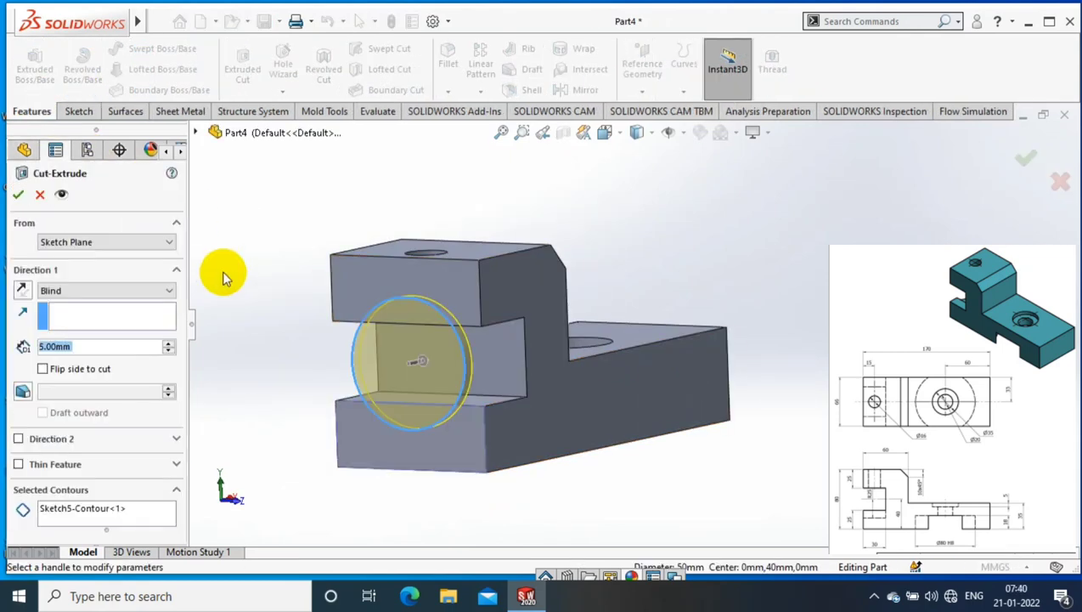
{"action": "right_click", "coordinate": [151, 520]}
{"action": "left_click", "coordinate": [399, 418]}
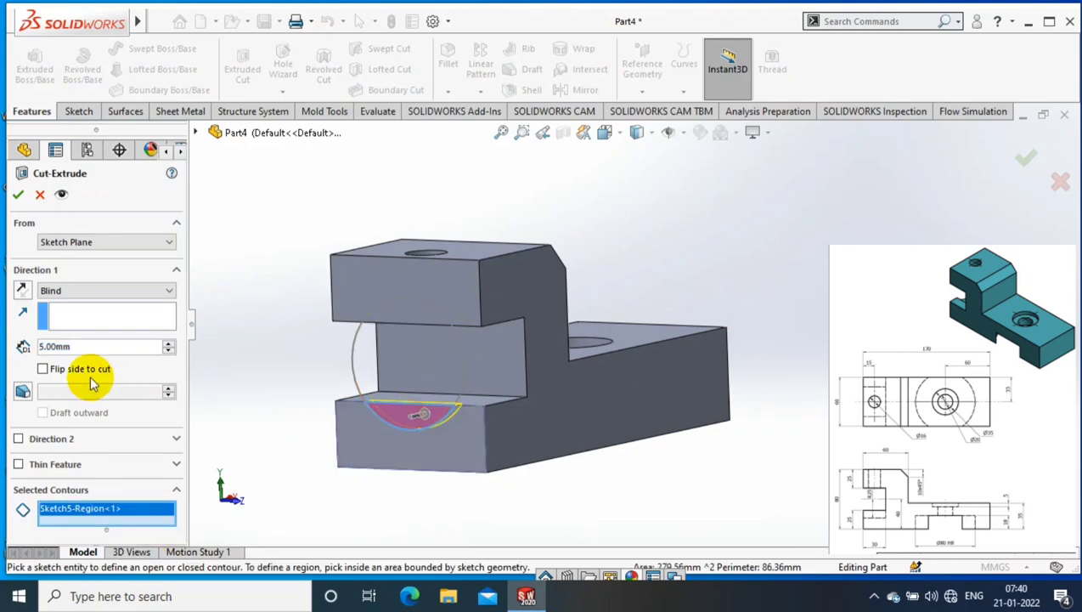
{"action": "left_click", "coordinate": [118, 290]}
{"action": "left_click", "coordinate": [72, 350]}
{"action": "left_click", "coordinate": [476, 364]}
{"action": "left_click", "coordinate": [18, 194]}
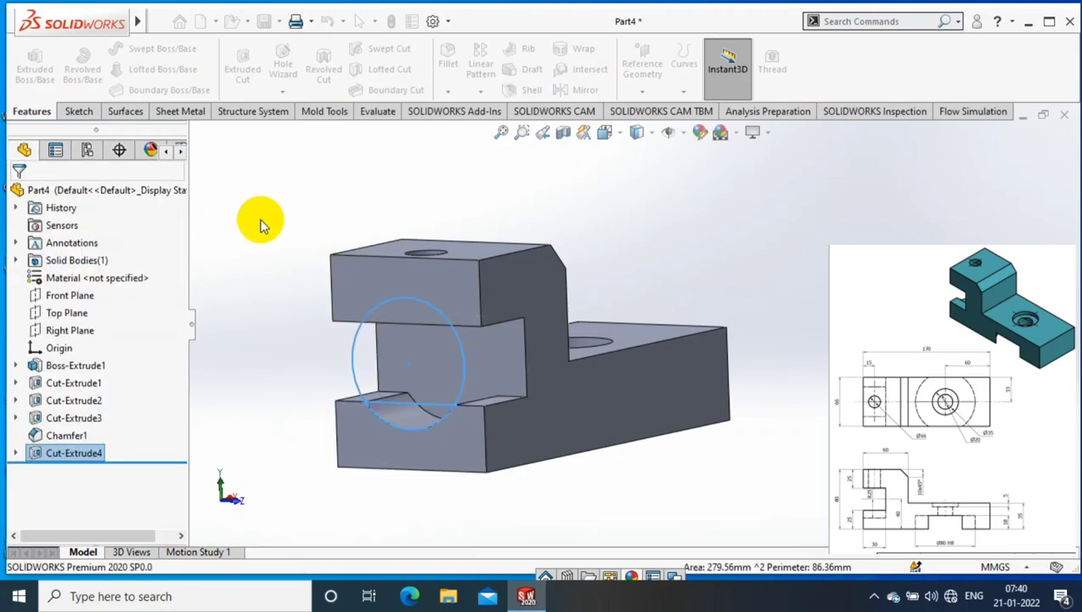
{"action": "mouse_move", "coordinate": [258, 223]}
{"action": "middle_mouse_down"}
{"action": "mouse_move", "coordinate": [186, 307]}
{"action": "mouse_move", "coordinate": [200, 282]}
{"action": "mouse_move", "coordinate": [768, 195]}
{"action": "mouse_move", "coordinate": [686, 398]}
{"action": "middle_mouse_up"}
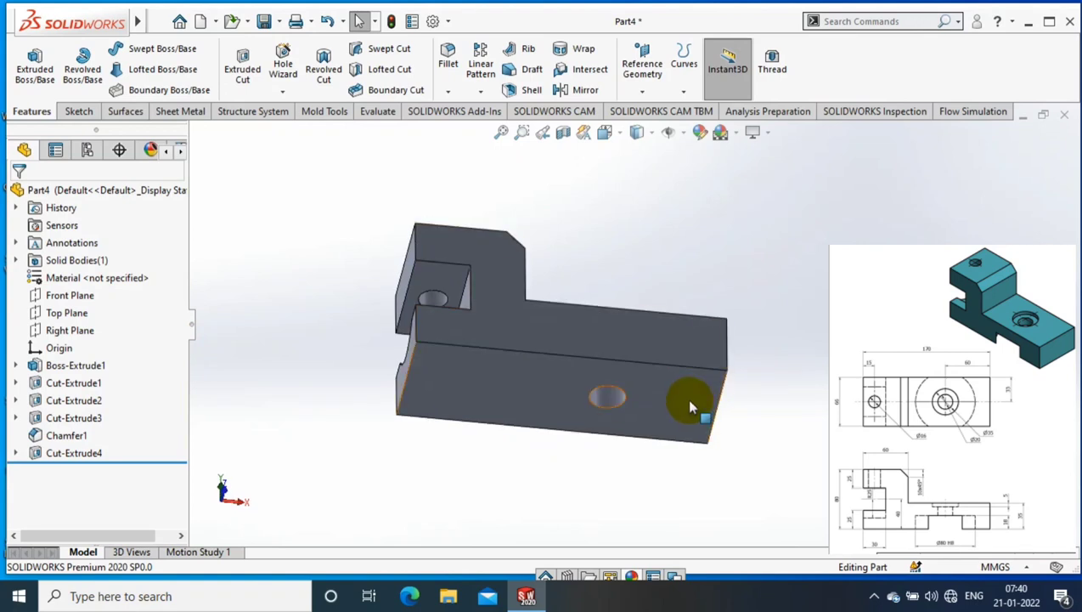
- Sketch a Ø80 circle on the bottom face, concentric with the counterbored hole
{"action": "right_click", "coordinate": [685, 398]}
{"action": "left_click", "coordinate": [795, 180]}
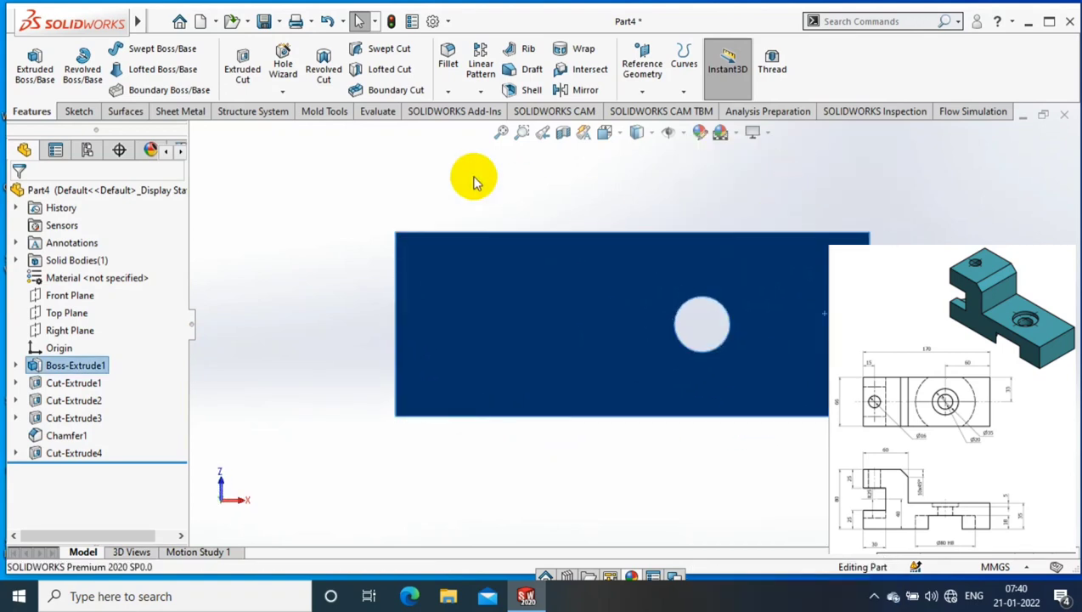
{"action": "left_click", "coordinate": [79, 112]}
{"action": "left_click", "coordinate": [28, 63]}
{"action": "left_click", "coordinate": [142, 48]}
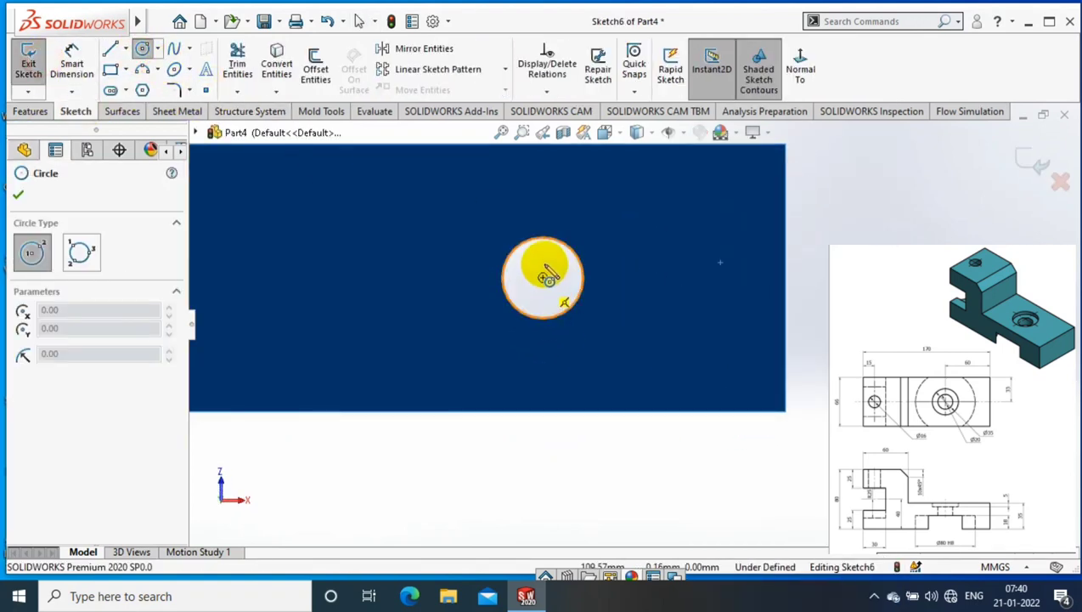
{"action": "left_click", "coordinate": [544, 277]}
{"action": "left_click", "coordinate": [604, 345]}
{"action": "left_click", "coordinate": [53, 48]}
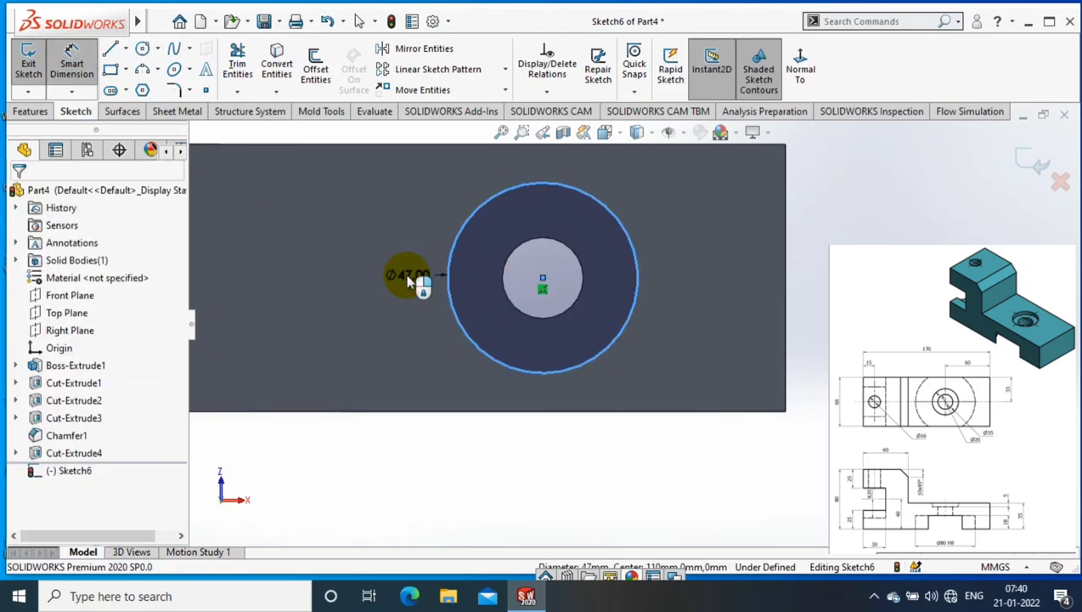
{"action": "left_click", "coordinate": [409, 283]}
- Extruded-cut the Ø80 circle 18 mm deep into the underside
{"action": "left_click", "coordinate": [34, 114]}
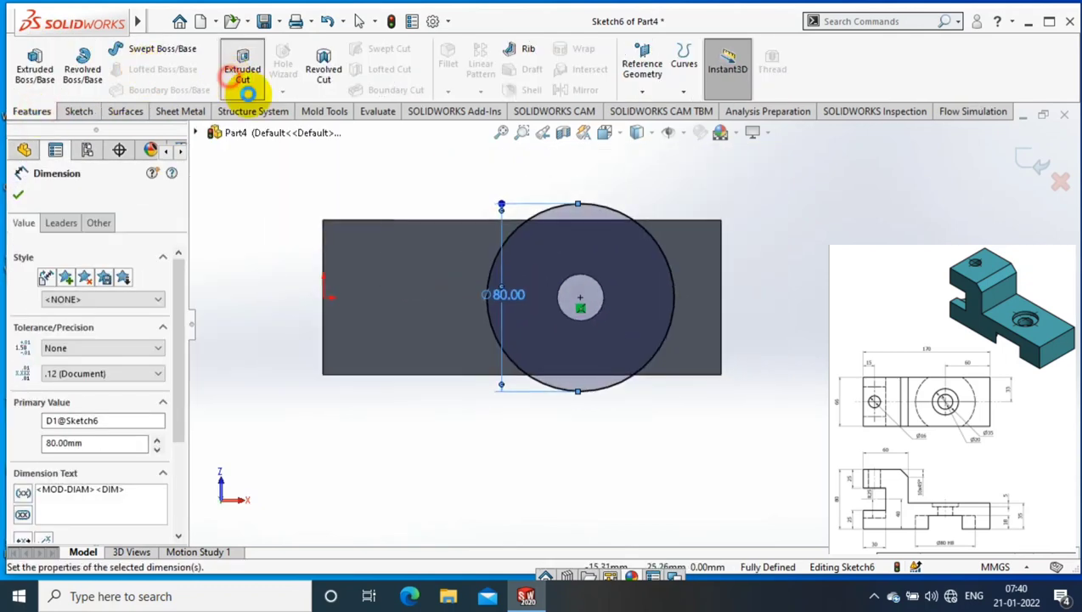
{"action": "double_click", "coordinate": [147, 346]}
{"action": "type", "text": "18.00mm"}
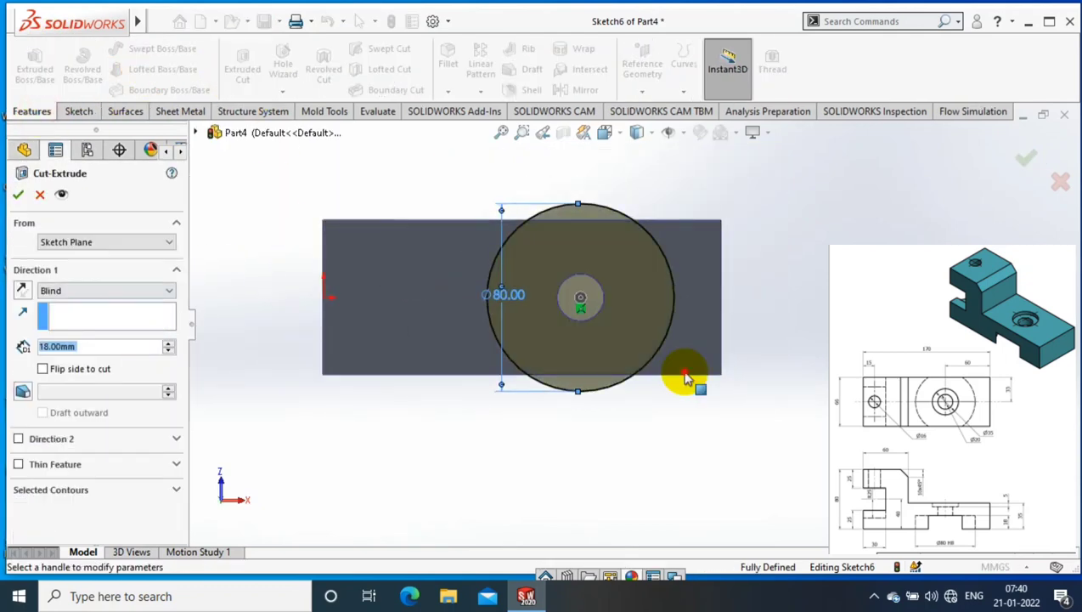
{"action": "key", "text": "Return"}
{"action": "middle_click_drag", "start_coordinate": [810, 403], "coordinate": [823, 378]}
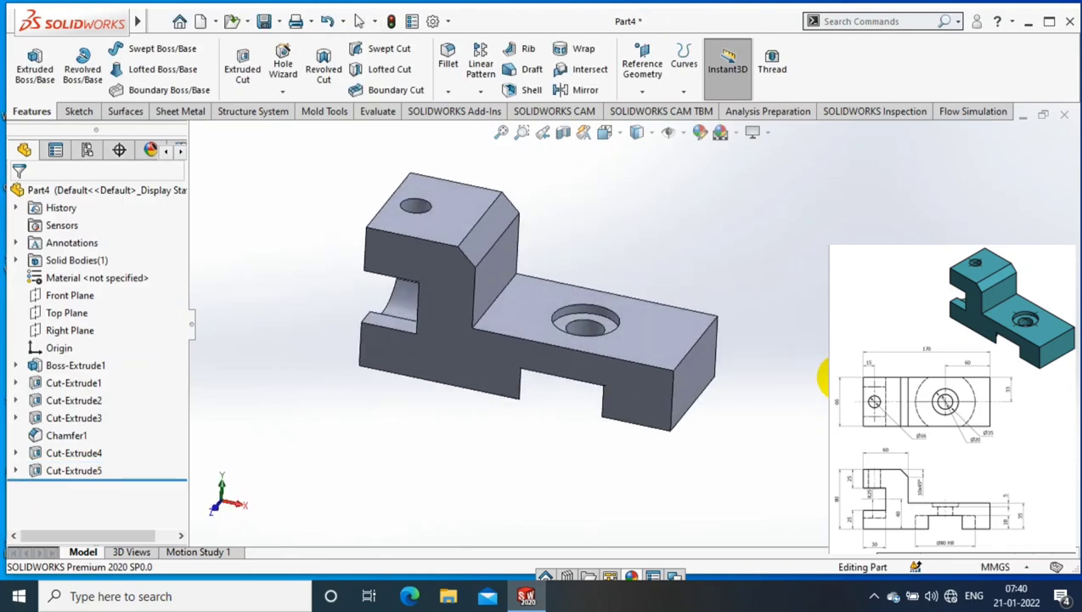
{"action": "scroll", "coordinate": [807, 312], "scroll_direction": "down", "scroll_amount": 2}
- Apply a dark teal part colour to the whole bracket through Appearances
{"action": "right_click", "coordinate": [599, 333]}
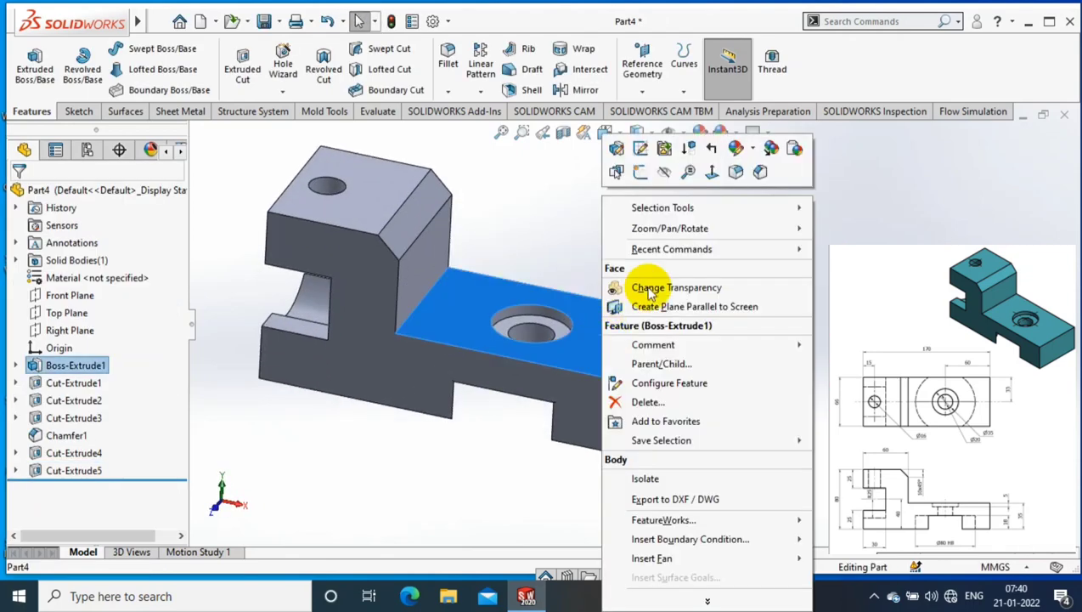
{"action": "left_click", "coordinate": [752, 151]}
{"action": "left_click", "coordinate": [747, 217]}
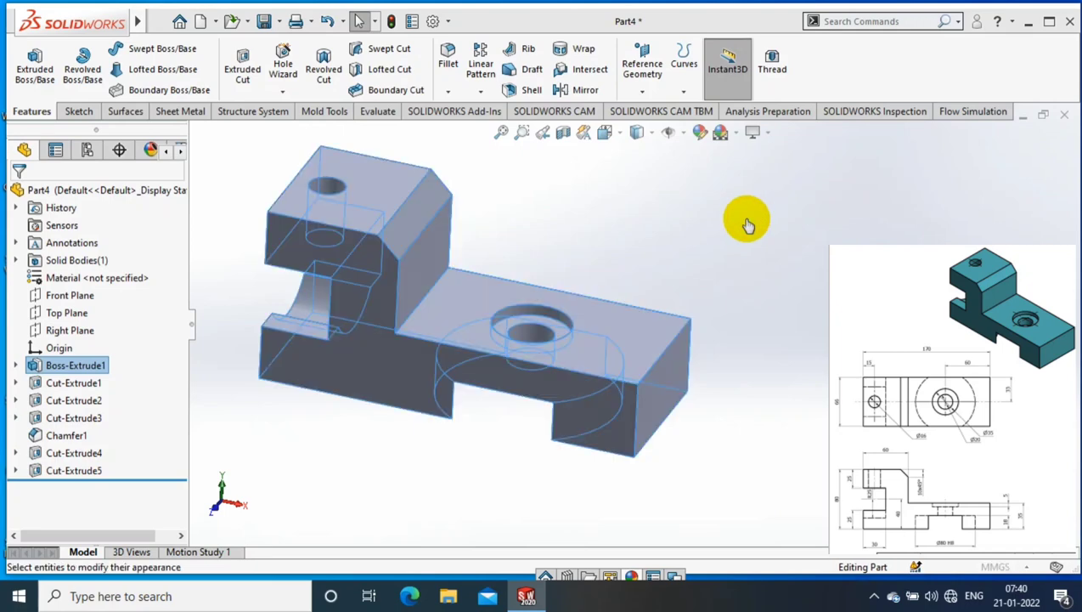
{"action": "left_click", "coordinate": [111, 516]}
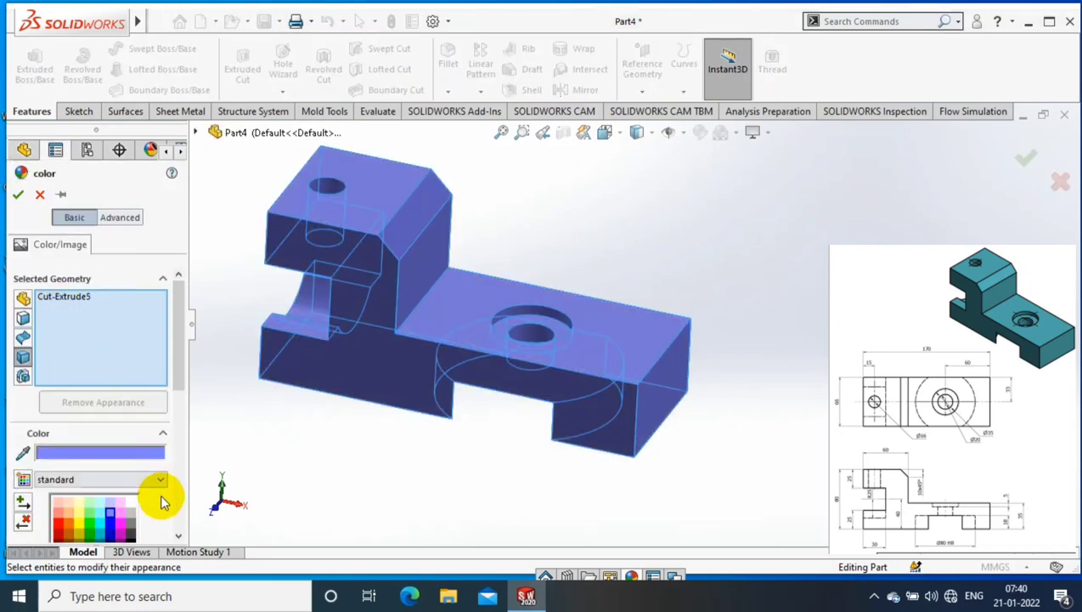
{"action": "left_click", "coordinate": [108, 533]}
{"action": "left_click", "coordinate": [20, 194]}
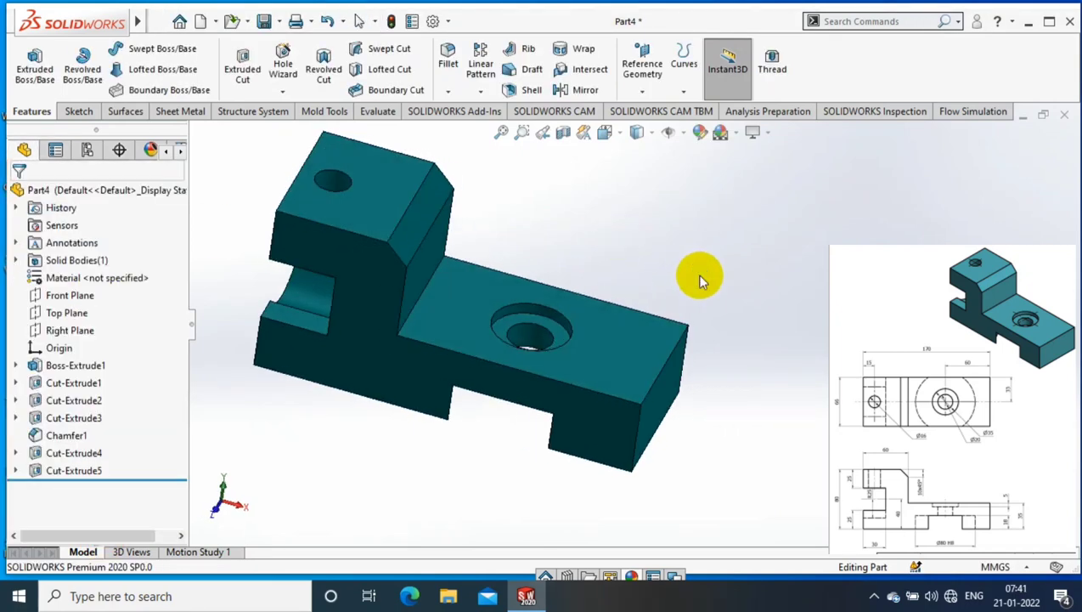